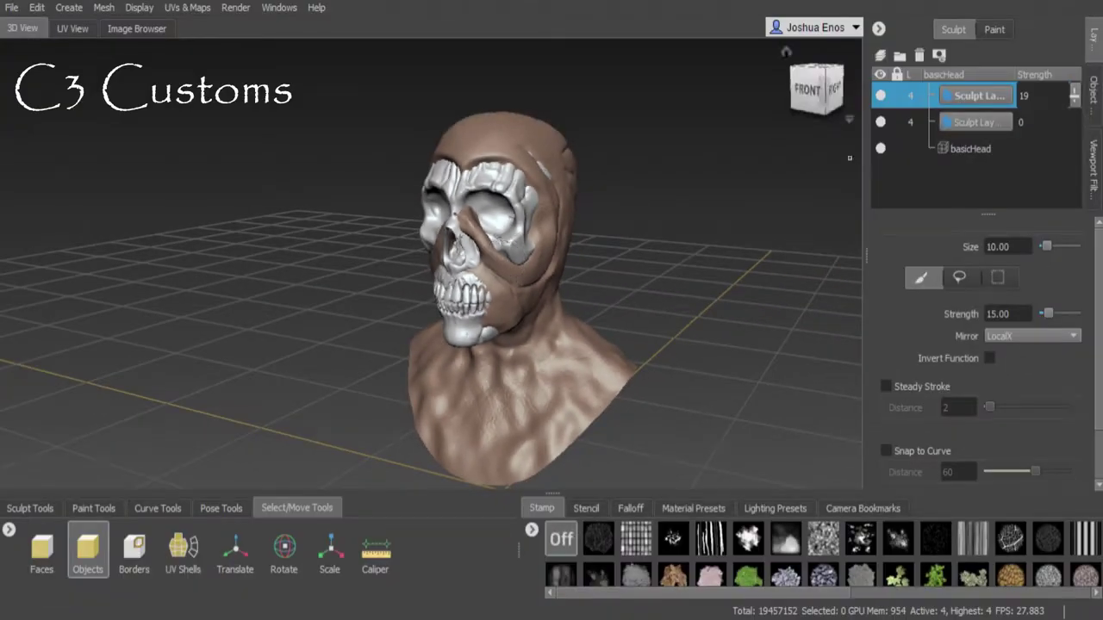
# Orbit the skull head and step the view round to a raised three-quarter front view.
pyautogui.moveTo(215, 276)
pyautogui.keyDown('alt'); pyautogui.mouseDown()
pyautogui.moveTo(775, 284)
pyautogui.moveTo(603, 284)
pyautogui.moveTo(514, 304)
pyautogui.moveTo(517, 259)
pyautogui.mouseUp(); pyautogui.keyUp('alt')
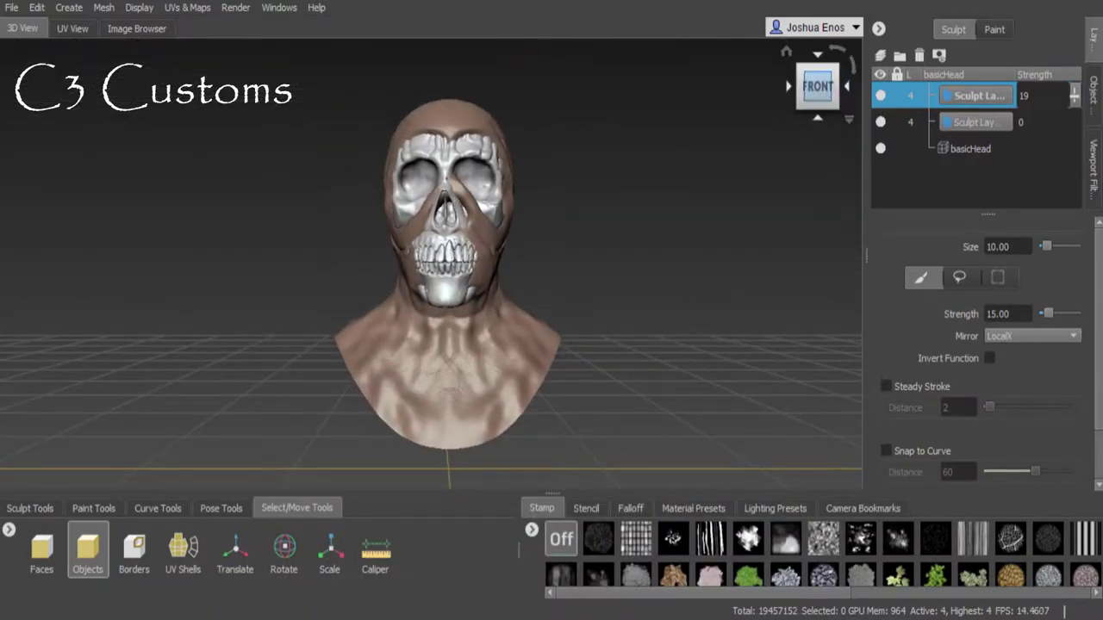
pyautogui.click(847, 86)
pyautogui.click(846, 86)
pyautogui.click(847, 86)
pyautogui.click(847, 86)
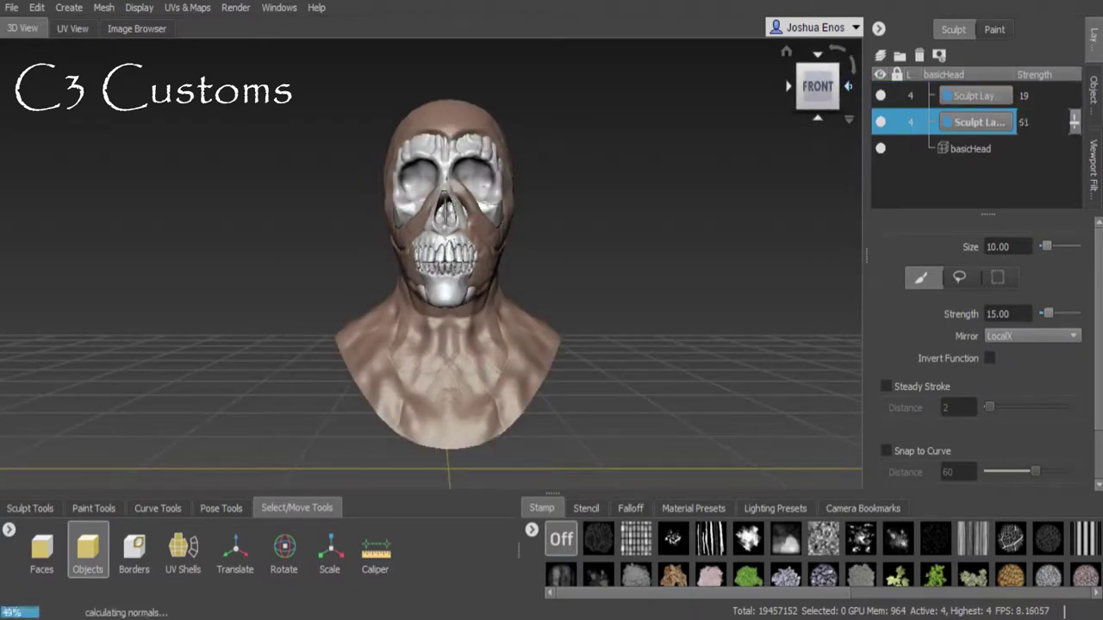
pyautogui.moveTo(519, 141)
pyautogui.keyDown('alt'); pyautogui.mouseDown()
pyautogui.moveTo(569, 163)
pyautogui.moveTo(483, 172)
pyautogui.moveTo(543, 181)
pyautogui.mouseUp(); pyautogui.keyUp('alt')
# Raise the top sculpt layer's strength to 100, then turn the skull toward the left front.
pyautogui.click(974, 96)
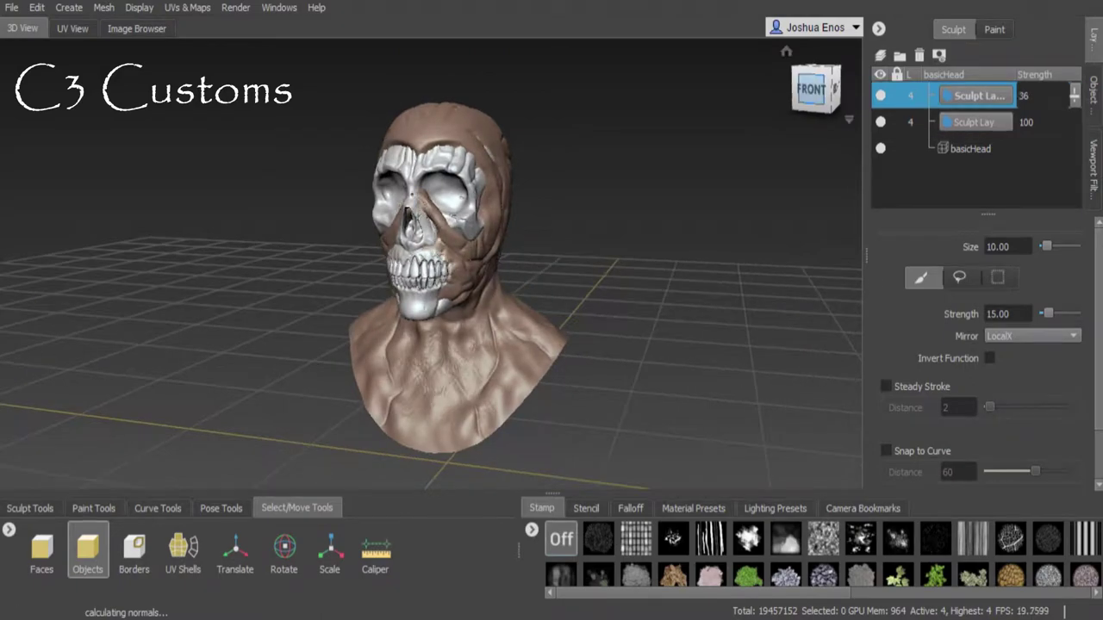
pyautogui.moveTo(1024, 95); pyautogui.dragTo(1069, 96)
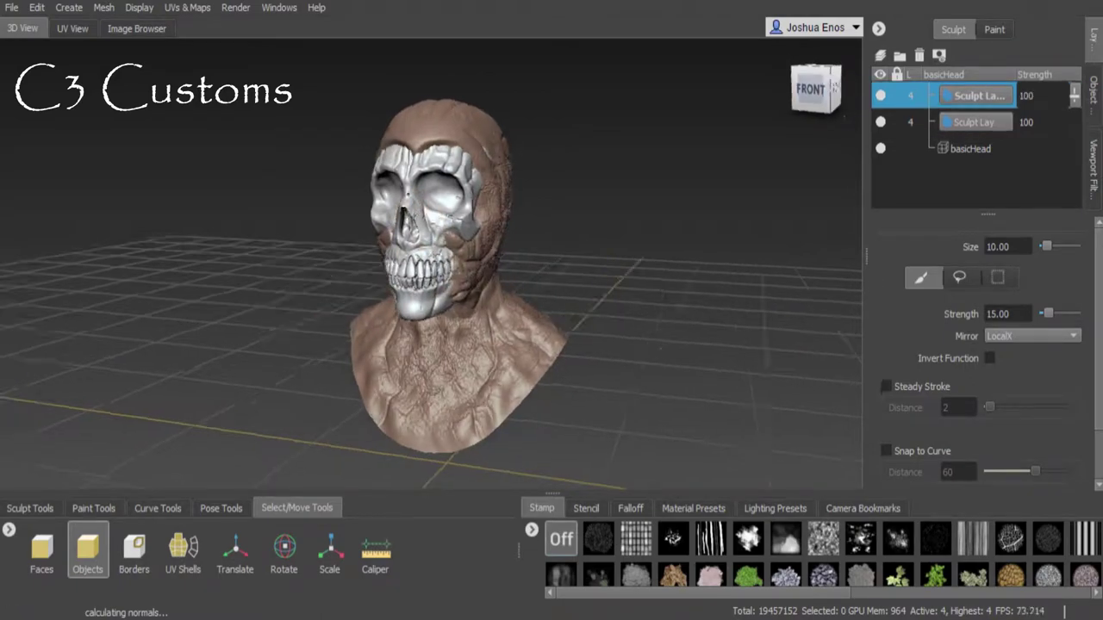
pyautogui.moveTo(654, 95)
pyautogui.keyDown('alt'); pyautogui.mouseDown()
pyautogui.moveTo(728, 88)
pyautogui.moveTo(603, 99)
pyautogui.mouseUp(); pyautogui.keyUp('alt')
pyautogui.moveTo(603, 100)
pyautogui.keyDown('alt'); pyautogui.mouseDown(button='right')
pyautogui.moveTo(655, 103)
pyautogui.moveTo(603, 104)
pyautogui.mouseUp(button='right'); pyautogui.keyUp('alt')
pyautogui.moveTo(603, 103)
pyautogui.keyDown('alt'); pyautogui.mouseDown()
pyautogui.moveTo(517, 103)
pyautogui.moveTo(603, 103)
pyautogui.mouseUp(); pyautogui.keyUp('alt')
# Airbrush dark paint across the lower neck and chest.
pyautogui.press('p')
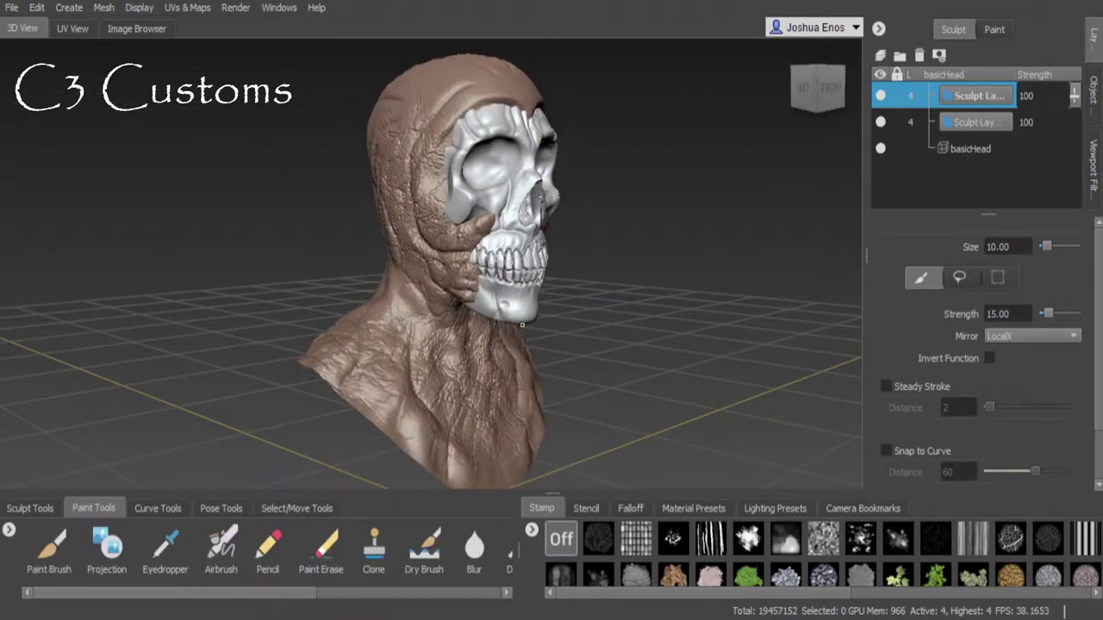
pyautogui.click(221, 547)
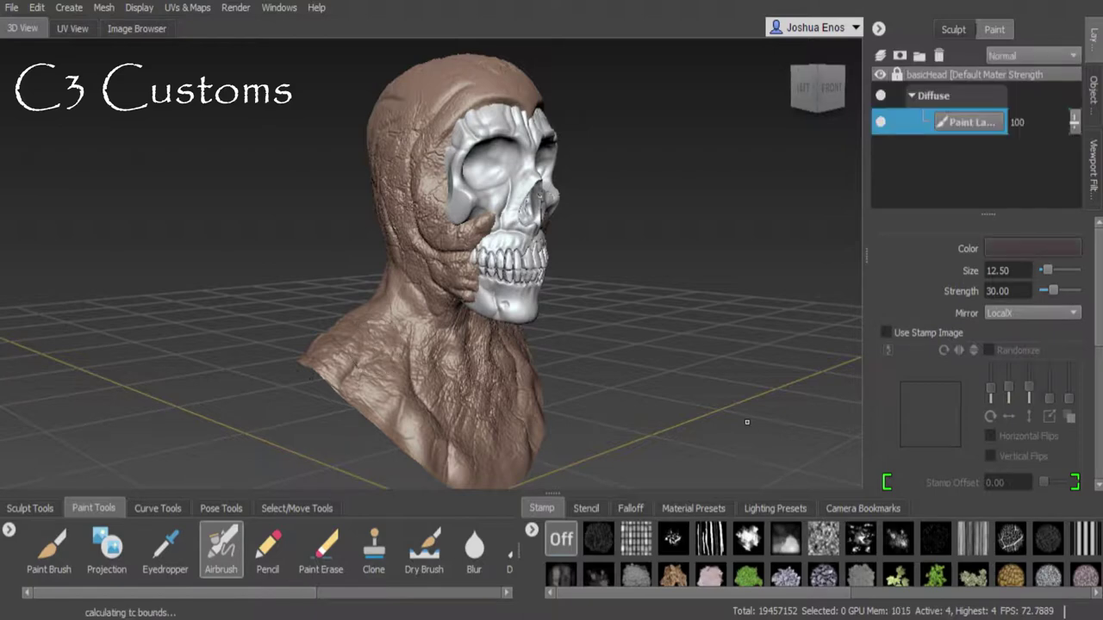
pyautogui.moveTo(379, 405); pyautogui.dragTo(457, 474)
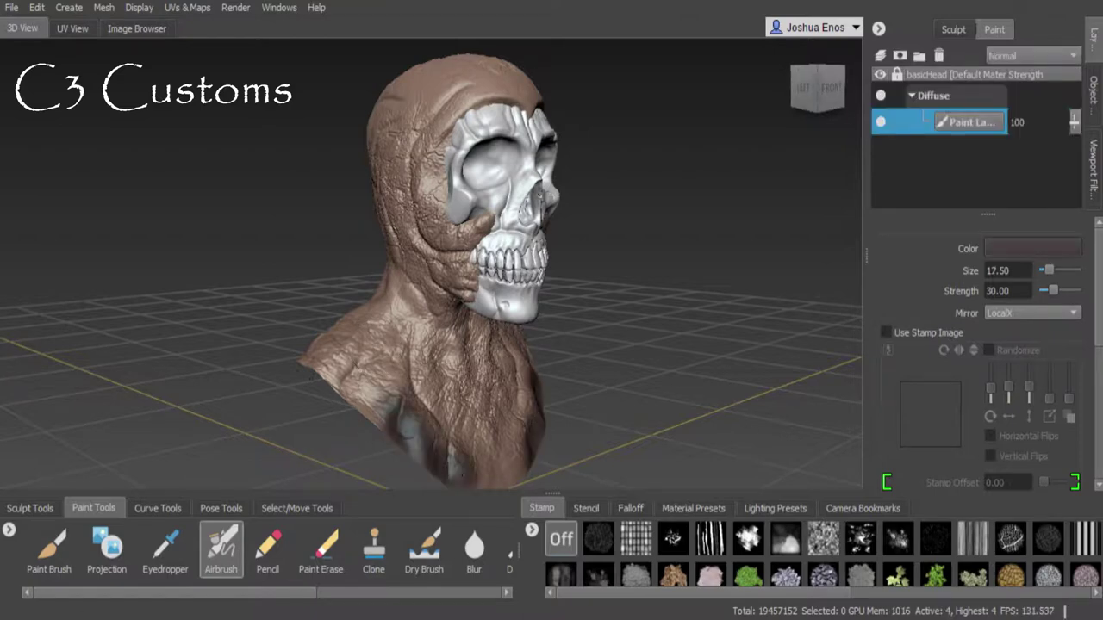
pyautogui.moveTo(382, 348)
pyautogui.mouseDown()
pyautogui.moveTo(431, 384)
pyautogui.moveTo(492, 472)
pyautogui.mouseUp()
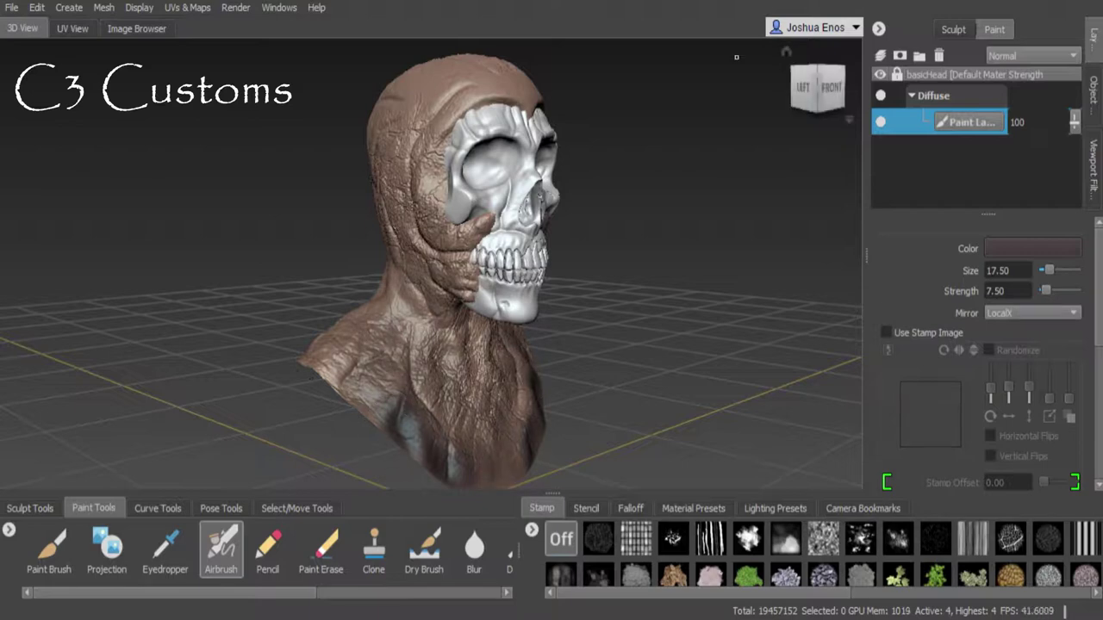
# Raise paint strength to 10, darken the back of the neck and head, add light grey, streak the front.
pyautogui.moveTo(817, 88); pyautogui.dragTo(859, 149)
pyautogui.moveTo(392, 362)
pyautogui.mouseDown()
pyautogui.moveTo(418, 431)
pyautogui.moveTo(301, 336)
pyautogui.moveTo(452, 371)
pyautogui.mouseUp()
pyautogui.moveTo(379, 310)
pyautogui.mouseDown()
pyautogui.moveTo(388, 120)
pyautogui.moveTo(444, 207)
pyautogui.mouseUp()
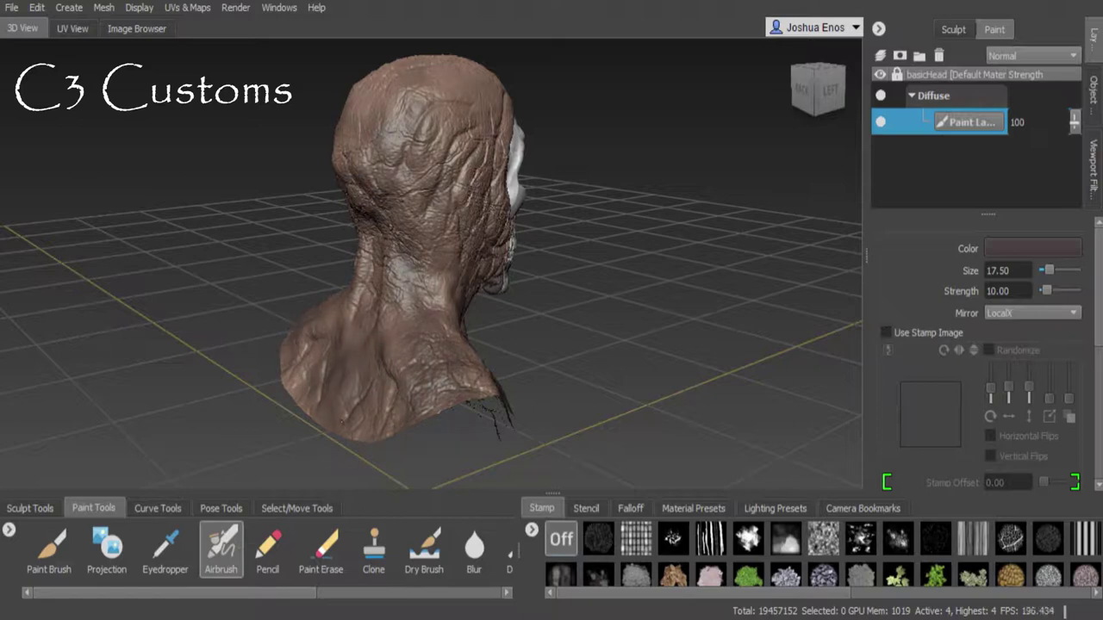
pyautogui.moveTo(296, 368); pyautogui.dragTo(368, 286)
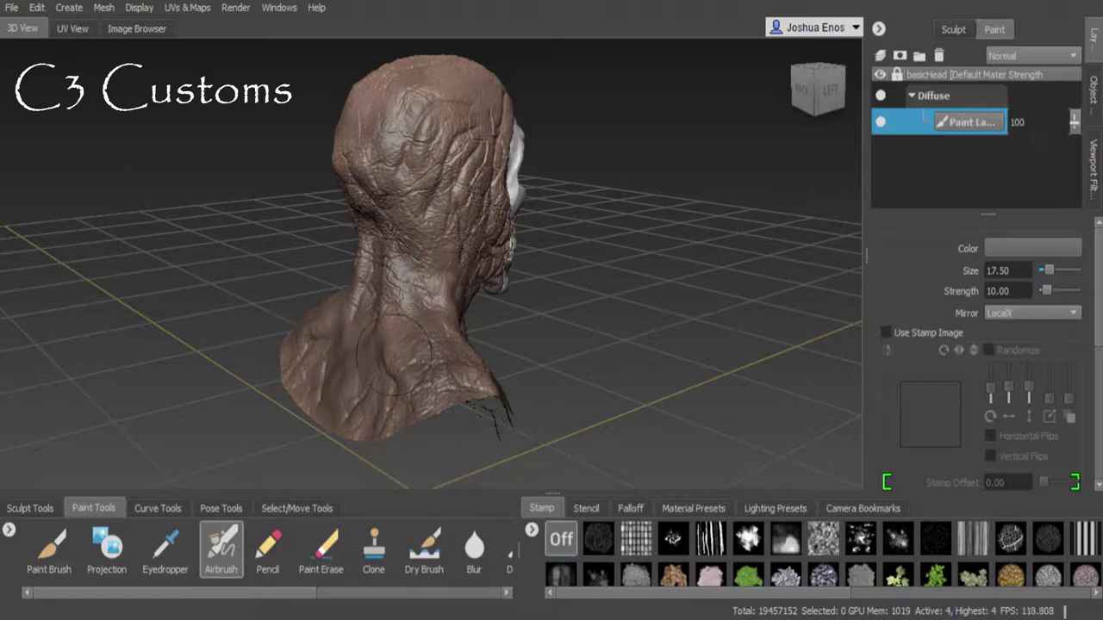
pyautogui.moveTo(392, 136)
pyautogui.mouseDown()
pyautogui.moveTo(431, 78)
pyautogui.moveTo(454, 86)
pyautogui.mouseUp()
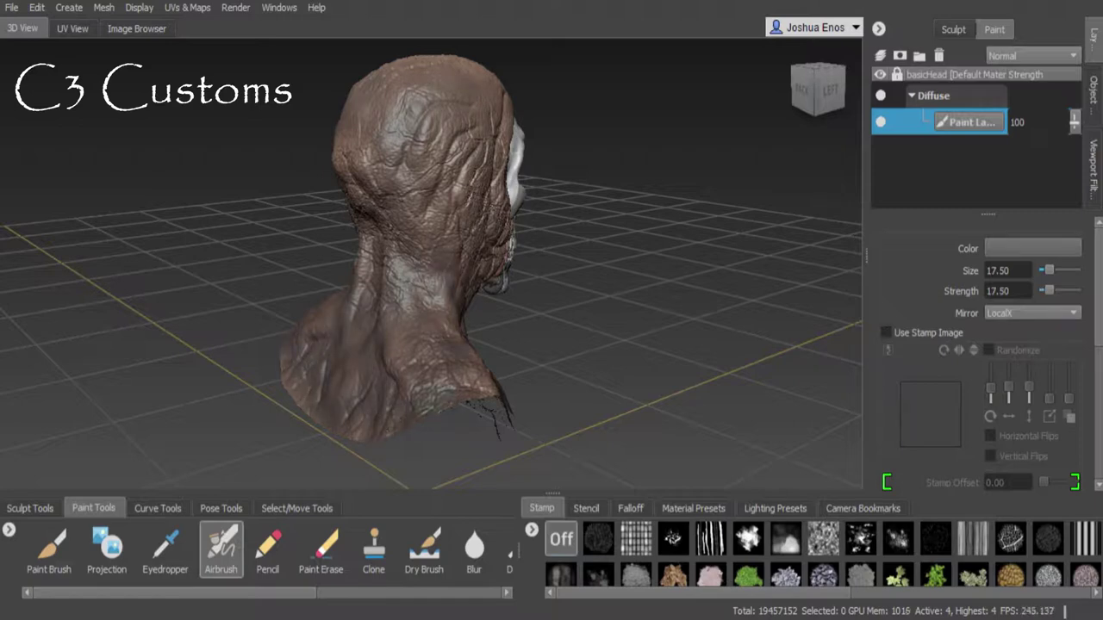
pyautogui.keyDown('alt'); pyautogui.moveTo(446, 323); pyautogui.dragTo(394, 381); pyautogui.keyUp('alt')
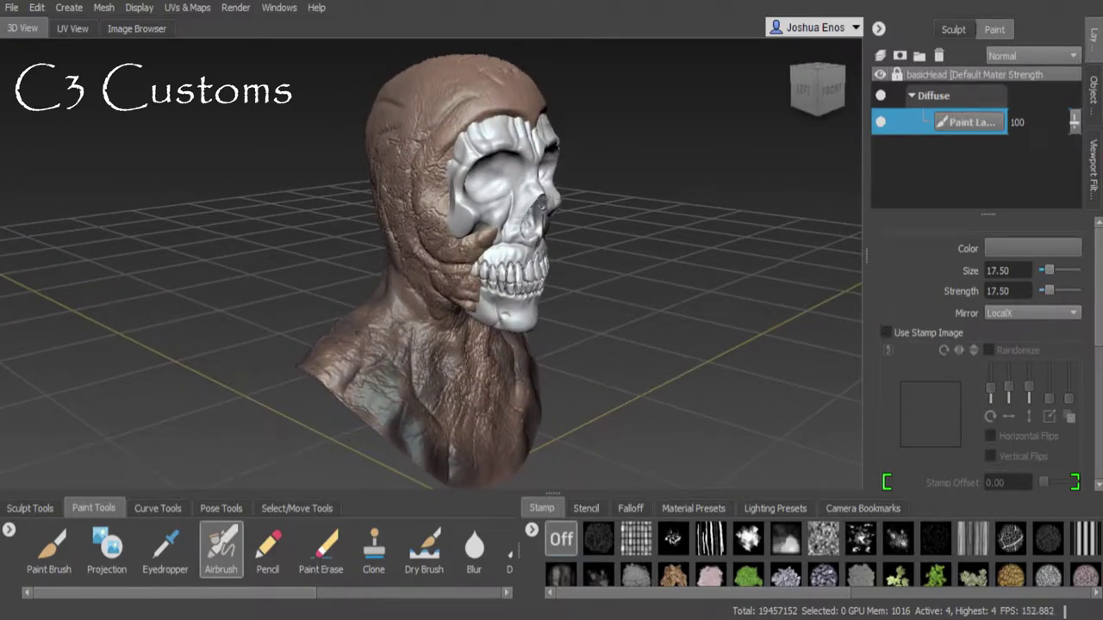
pyautogui.moveTo(474, 328); pyautogui.dragTo(473, 431)
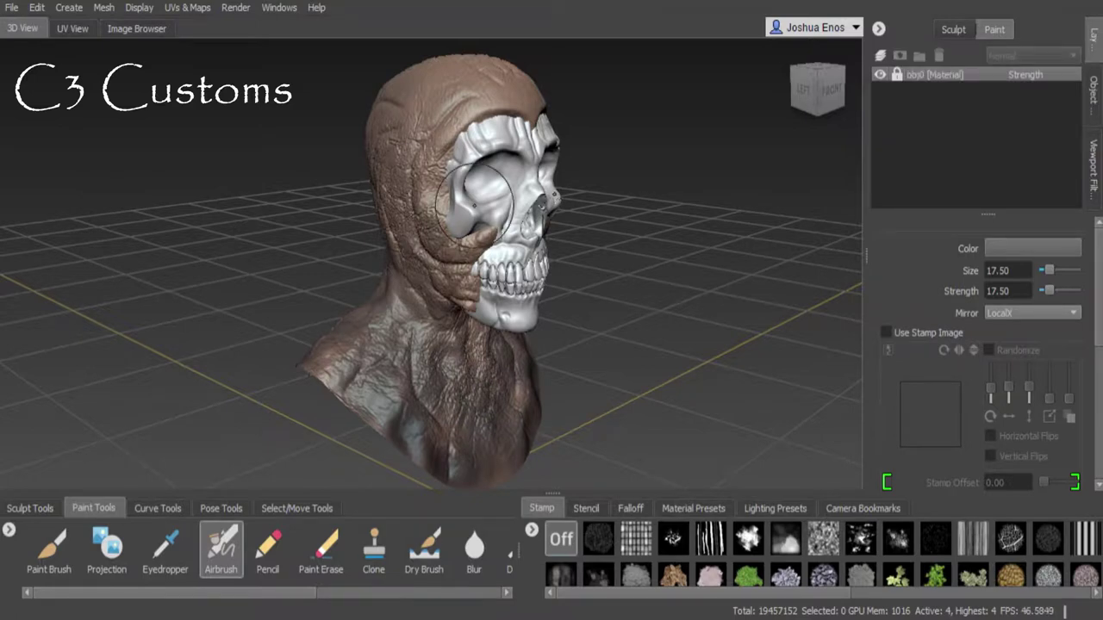
# Hide the obj0 skull and airbrush dark paint over the hood's face, cheek and crown.
pyautogui.click(1093, 86)
pyautogui.scroll(-3, 973, 120)
pyautogui.click(882, 153)
pyautogui.click(882, 152)
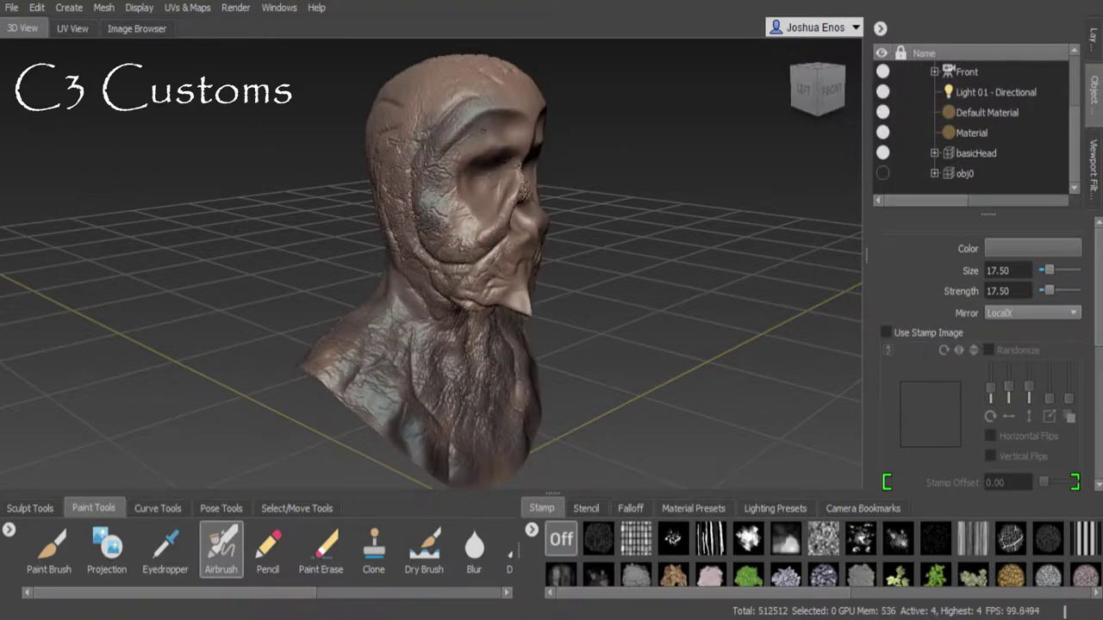
pyautogui.moveTo(513, 289)
pyautogui.mouseDown()
pyautogui.moveTo(457, 250)
pyautogui.moveTo(467, 153)
pyautogui.moveTo(439, 95)
pyautogui.moveTo(467, 61)
pyautogui.mouseUp()
# Turn off Ambient Occlusion, enable Cavity Ambient Occlusion, and orbit around the hood to inspect it.
pyautogui.click(1092, 164)
pyautogui.click(882, 136)
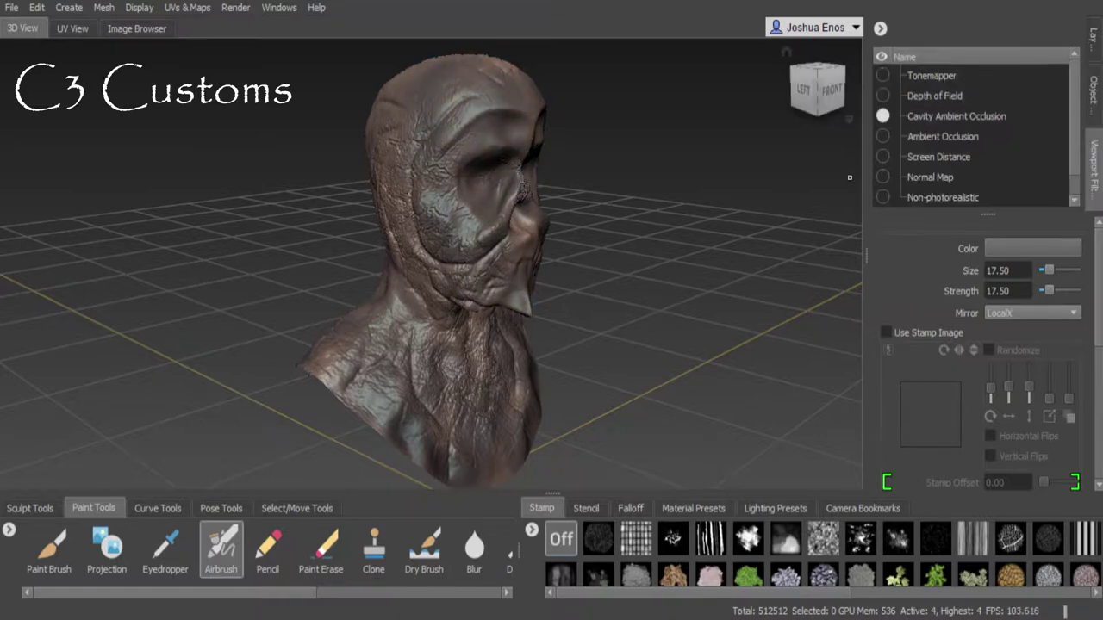
pyautogui.click(882, 136)
pyautogui.click(882, 115)
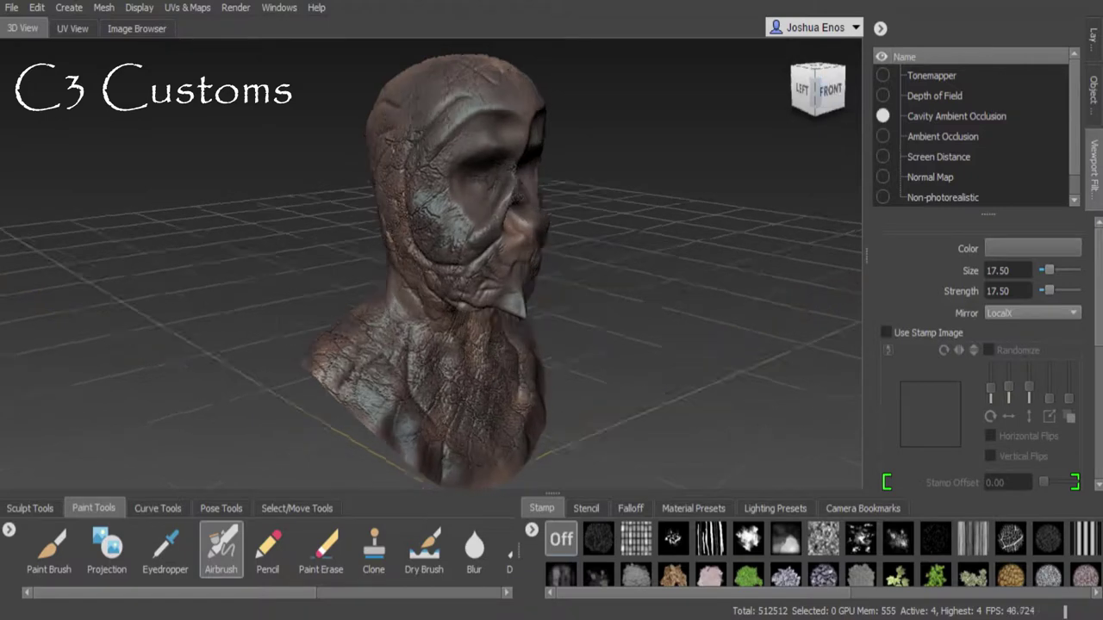
pyautogui.keyDown('alt'); pyautogui.moveTo(517, 259); pyautogui.dragTo(620, 259); pyautogui.keyUp('alt')
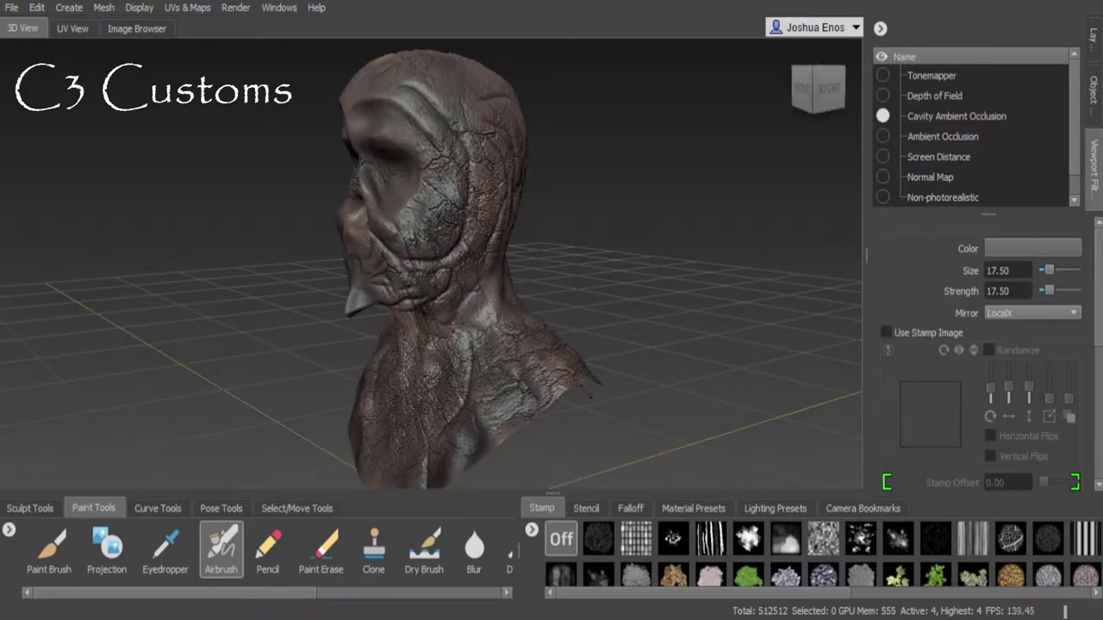
pyautogui.keyDown('alt'); pyautogui.moveTo(591, 396); pyautogui.dragTo(540, 235); pyautogui.keyUp('alt')
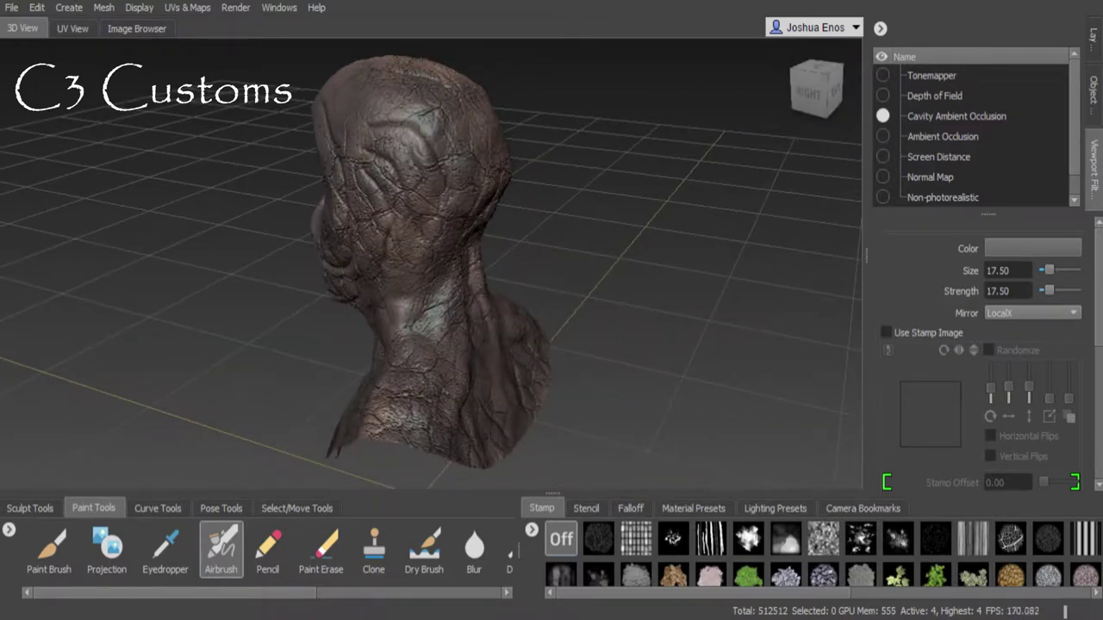
pyautogui.keyDown('alt'); pyautogui.moveTo(517, 259); pyautogui.dragTo(655, 224); pyautogui.keyUp('alt')
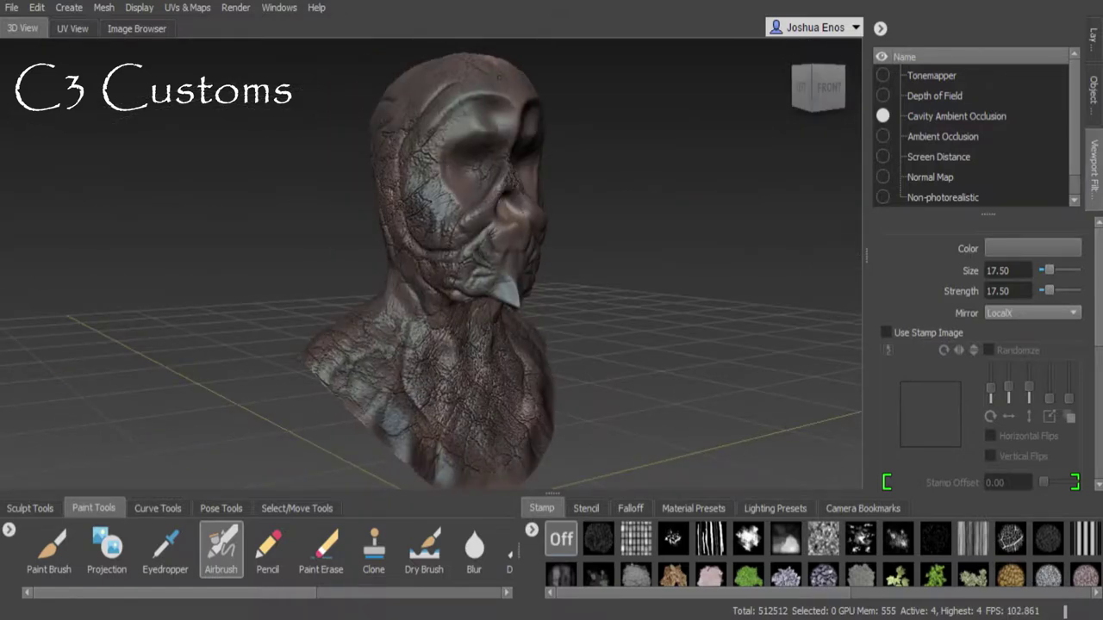
pyautogui.moveTo(483, 215)
pyautogui.keyDown('alt'); pyautogui.mouseDown()
pyautogui.moveTo(482, 345)
pyautogui.moveTo(552, 284)
pyautogui.mouseUp(); pyautogui.keyUp('alt')
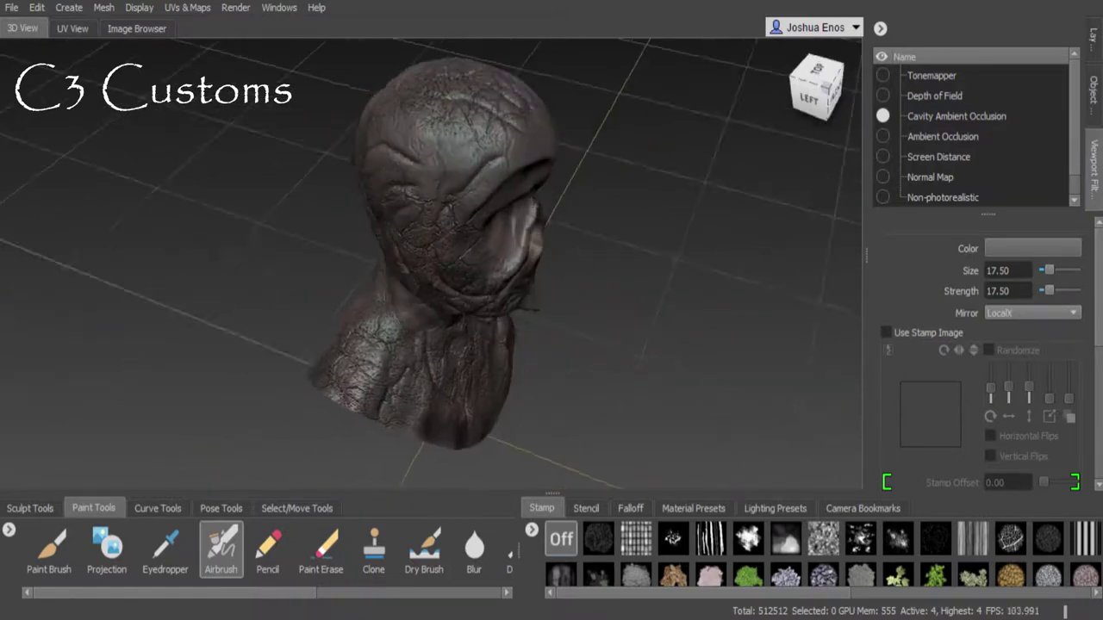
pyautogui.keyDown('alt'); pyautogui.moveTo(430, 258); pyautogui.dragTo(517, 215); pyautogui.keyUp('alt')
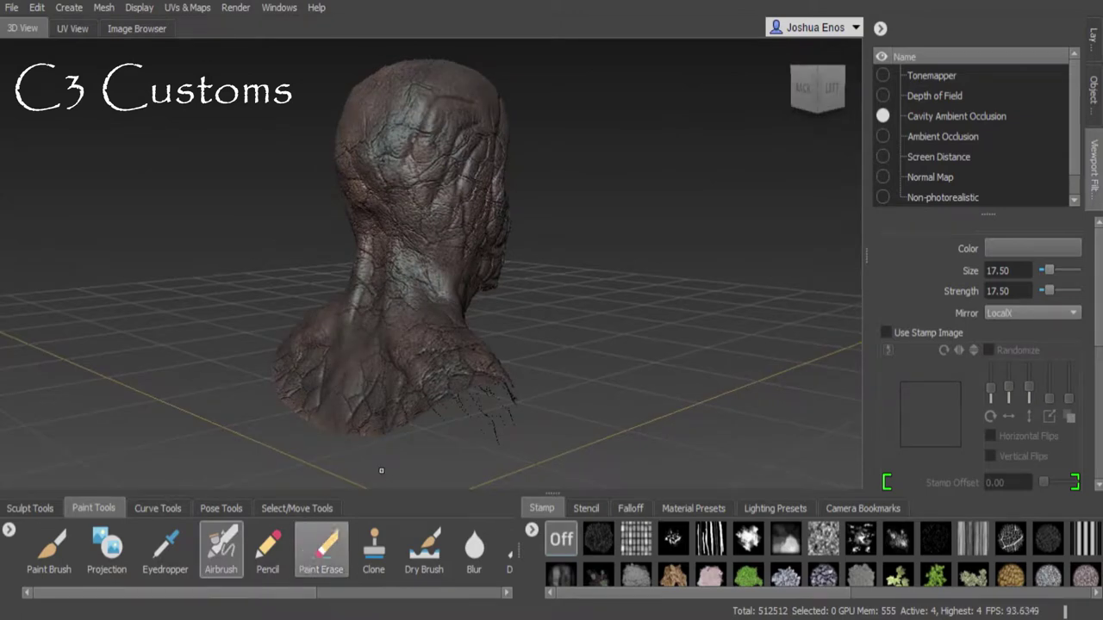
# Dry-brush red blood streaks onto the shoulders, neck base and up the neck.
pyautogui.press('8')
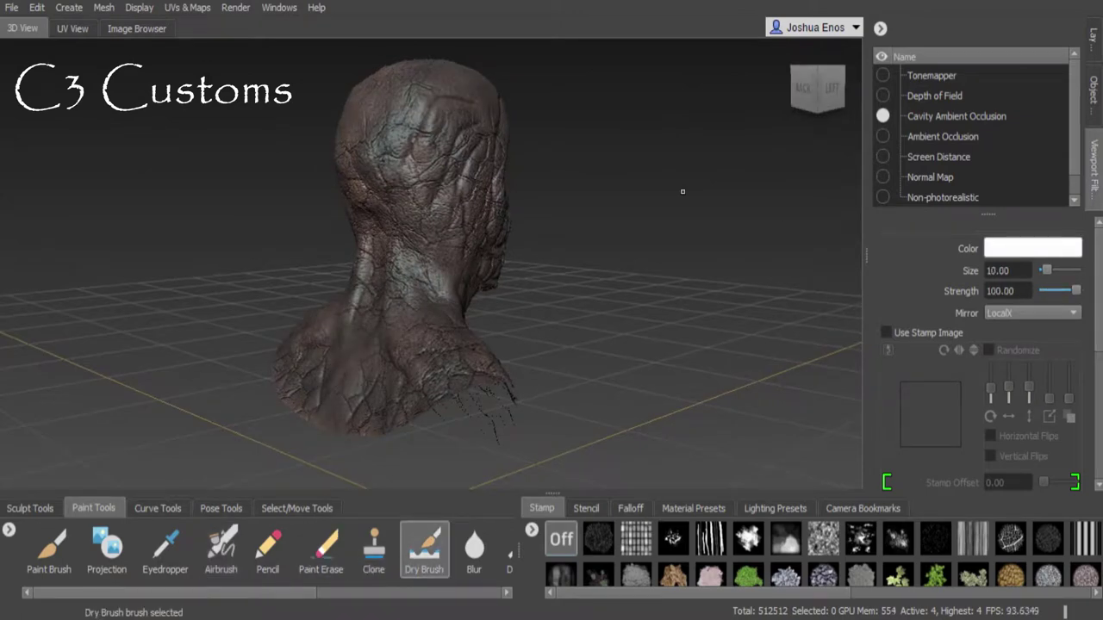
pyautogui.moveTo(405, 366); pyautogui.dragTo(465, 357)
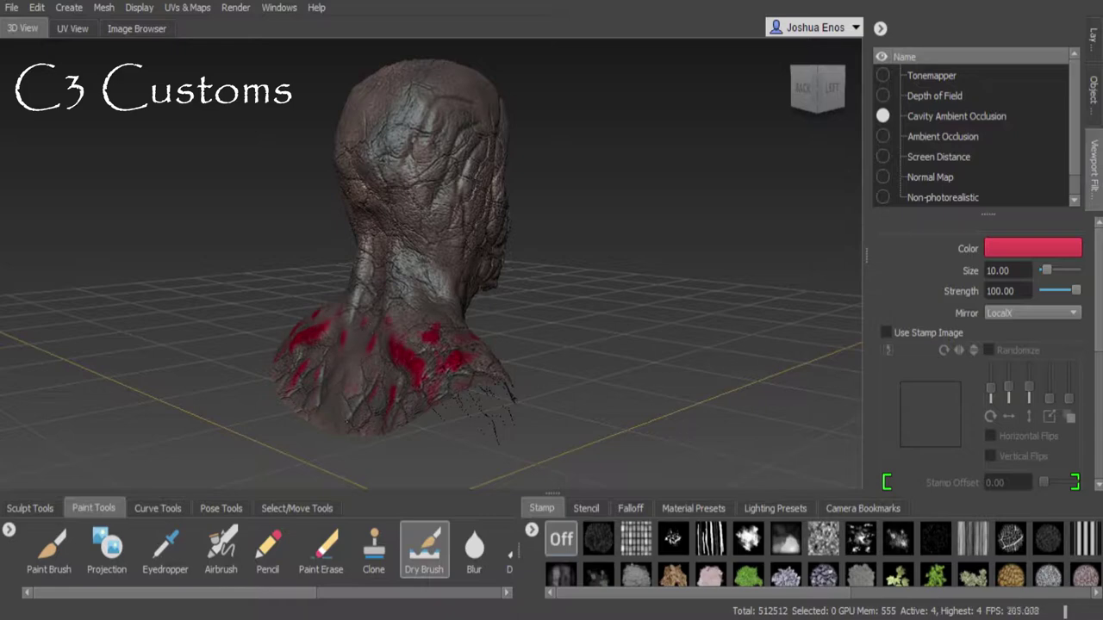
pyautogui.moveTo(362, 241); pyautogui.dragTo(371, 327)
pyautogui.moveTo(285, 232); pyautogui.dragTo(293, 345)
pyautogui.moveTo(336, 301); pyautogui.dragTo(345, 396)
pyautogui.moveTo(379, 164); pyautogui.dragTo(379, 311)
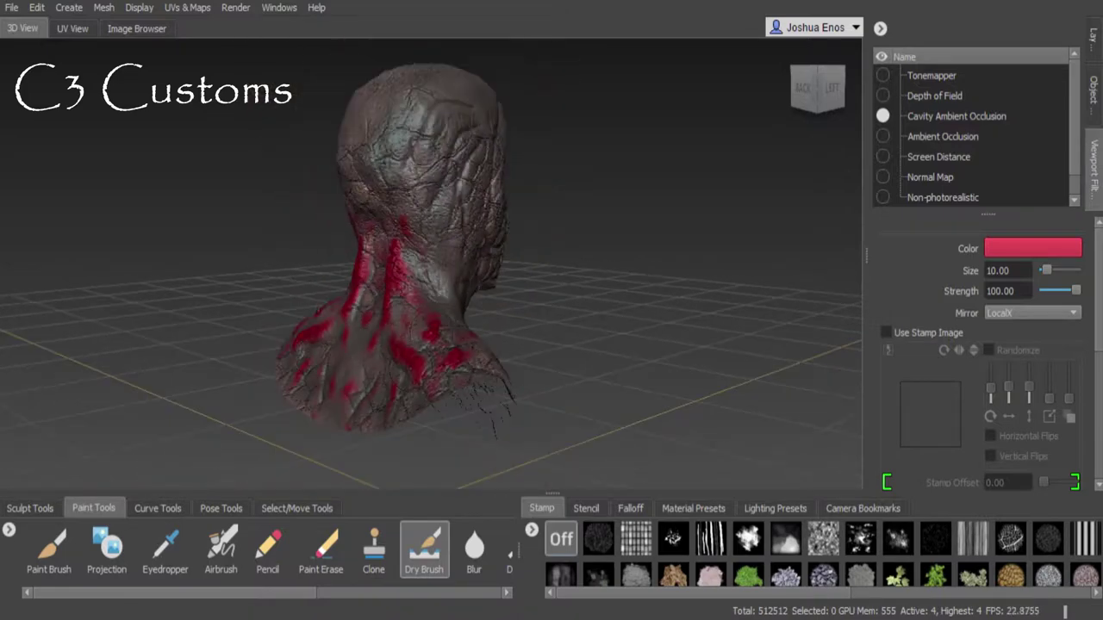
# Dry-brush red over the cheek, face side, brow and top of the head, then show the Object List.
pyautogui.moveTo(817, 86); pyautogui.dragTo(763, 87)
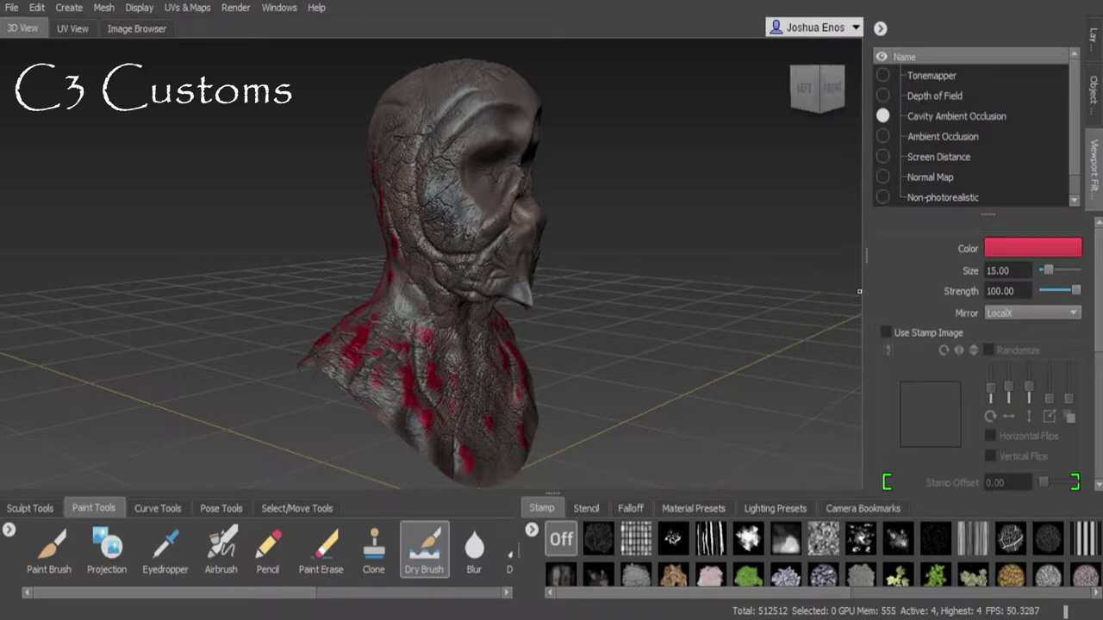
pyautogui.moveTo(435, 186); pyautogui.dragTo(496, 284)
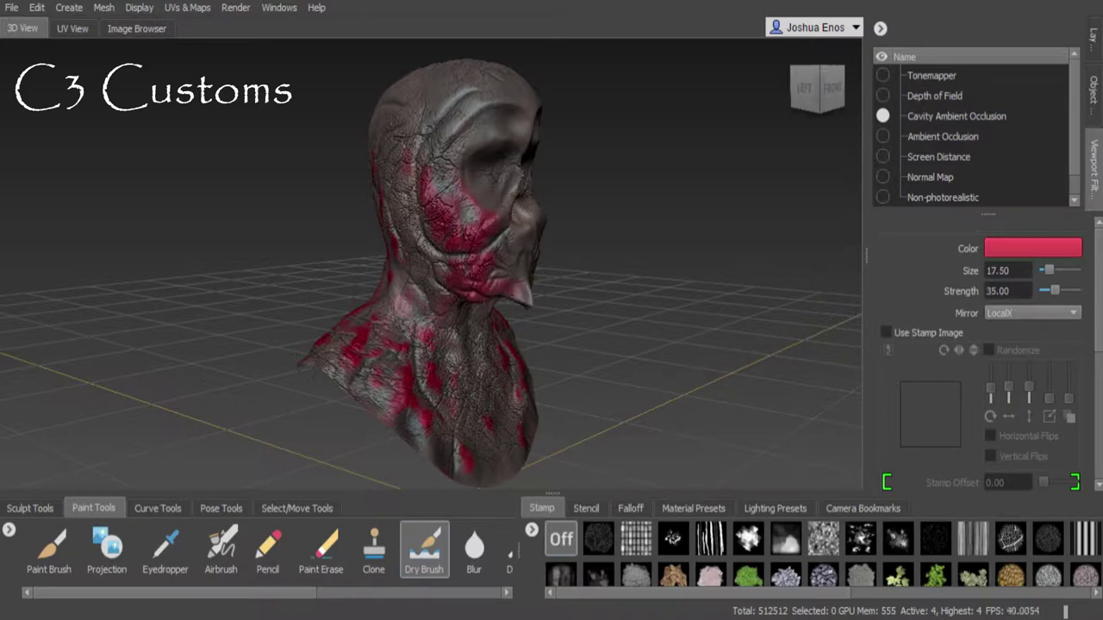
pyautogui.moveTo(426, 159); pyautogui.dragTo(527, 85)
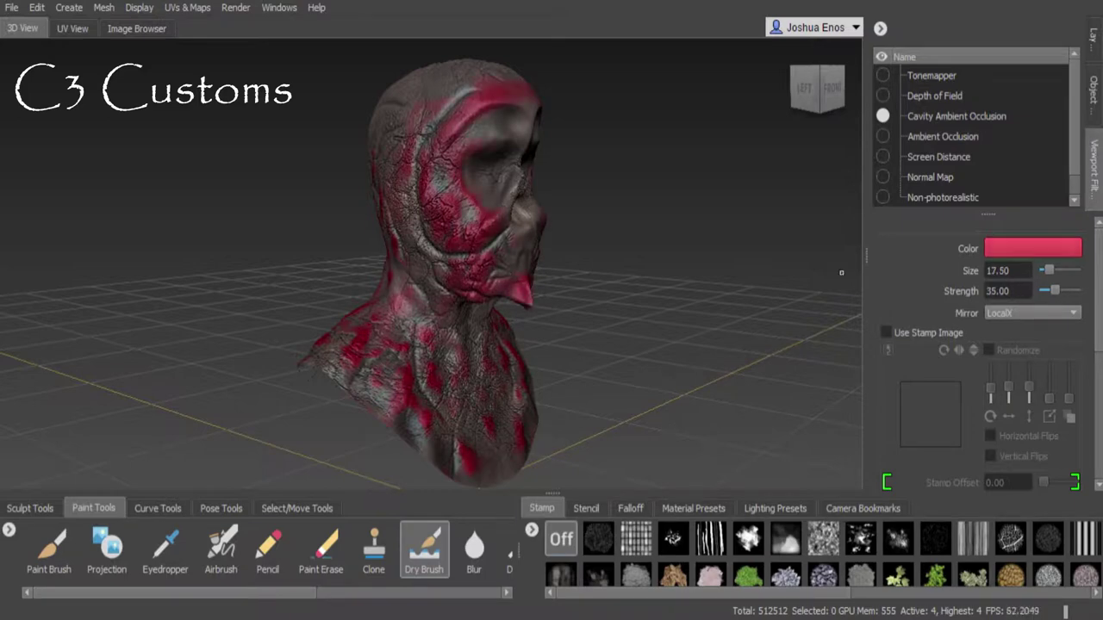
pyautogui.click(1094, 87)
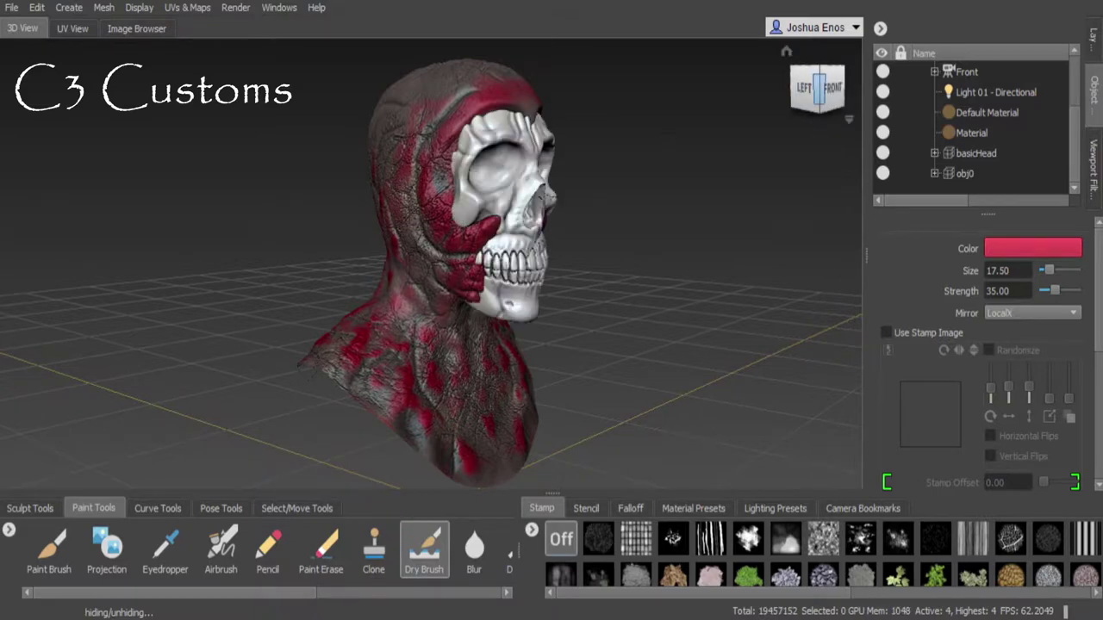
# Try the Airbrush and inspect the painted bust from the side, below and left-front.
pyautogui.moveTo(816, 86)
pyautogui.mouseDown()
pyautogui.moveTo(650, 87)
pyautogui.moveTo(608, 321)
pyautogui.mouseUp()
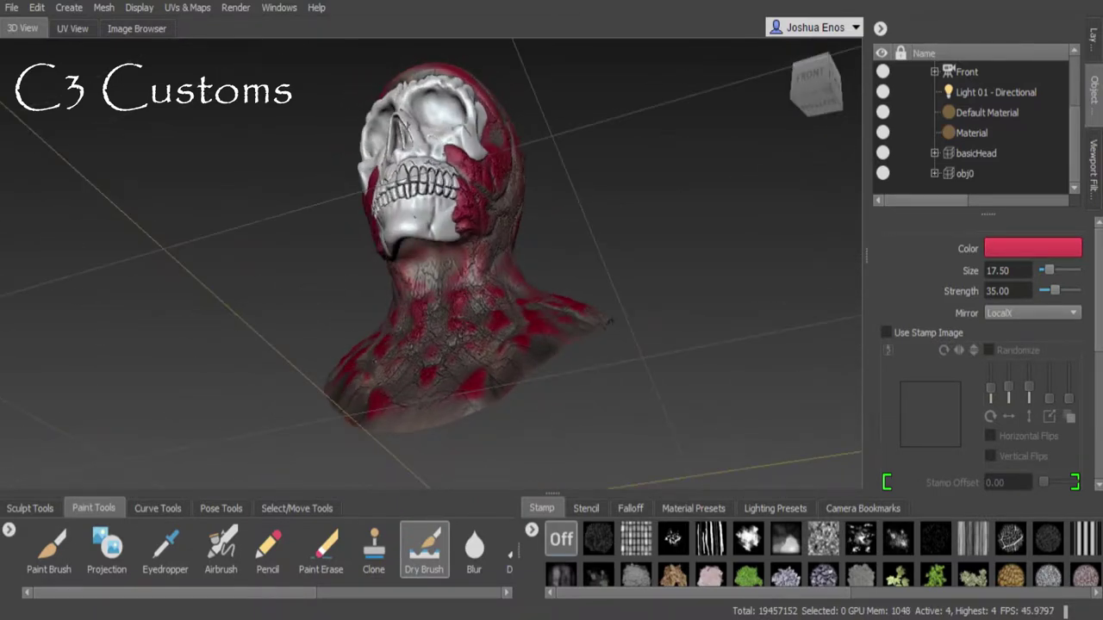
pyautogui.click(220, 547)
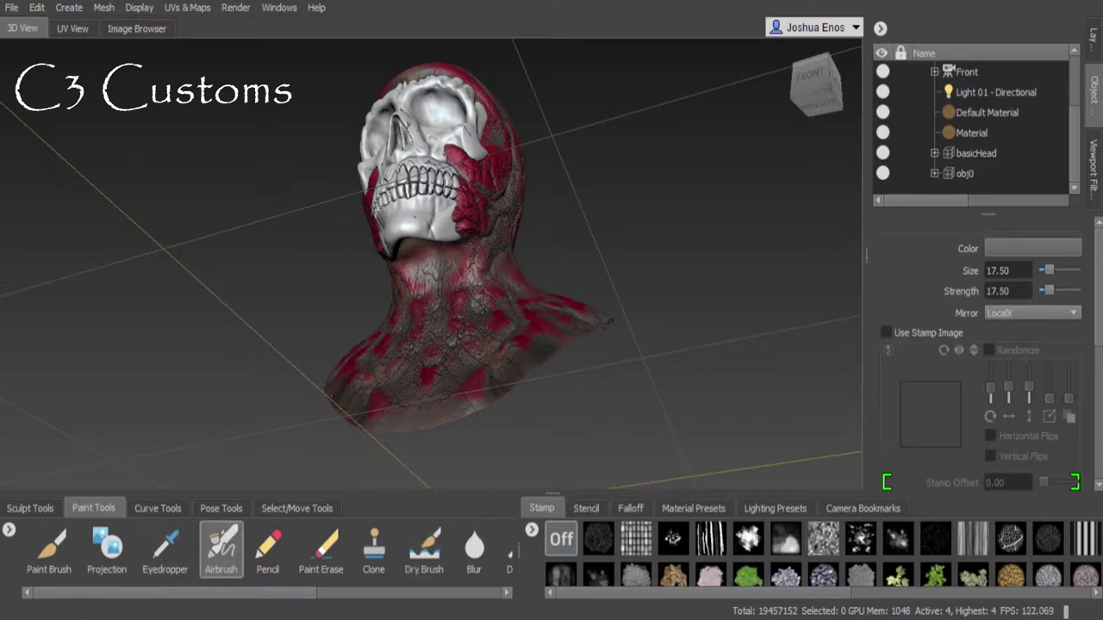
pyautogui.scroll(5, 608, 321)
pyautogui.keyDown('alt'); pyautogui.moveTo(608, 321); pyautogui.dragTo(254, 147); pyautogui.keyUp('alt')
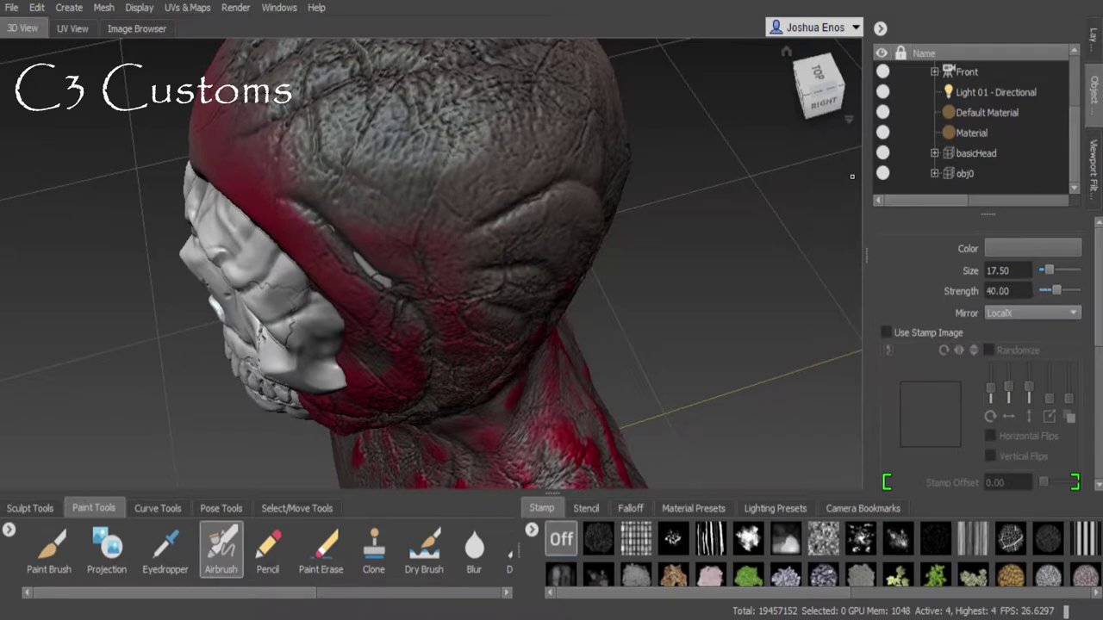
pyautogui.click(816, 86)
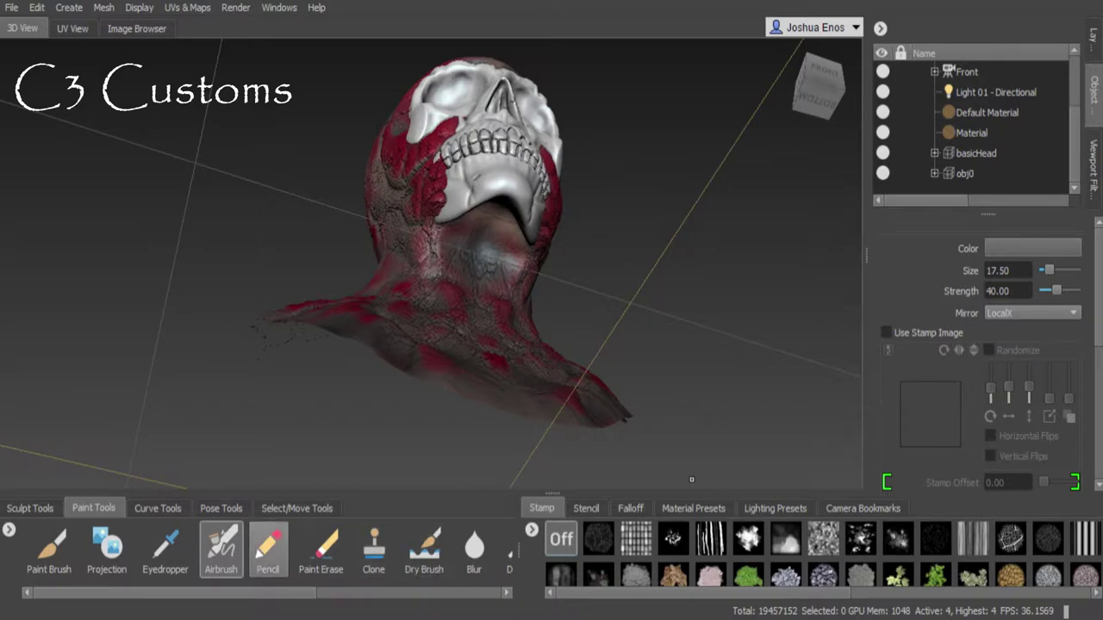
pyautogui.click(817, 86)
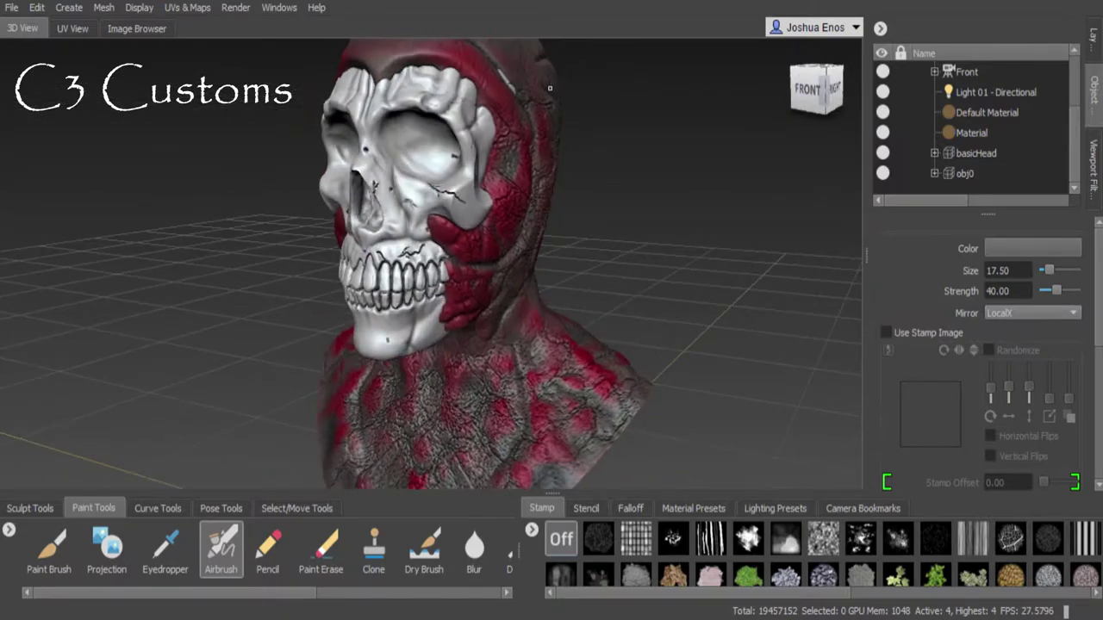
pyautogui.keyDown('alt'); pyautogui.moveTo(549, 87); pyautogui.dragTo(596, 308); pyautogui.keyUp('alt')
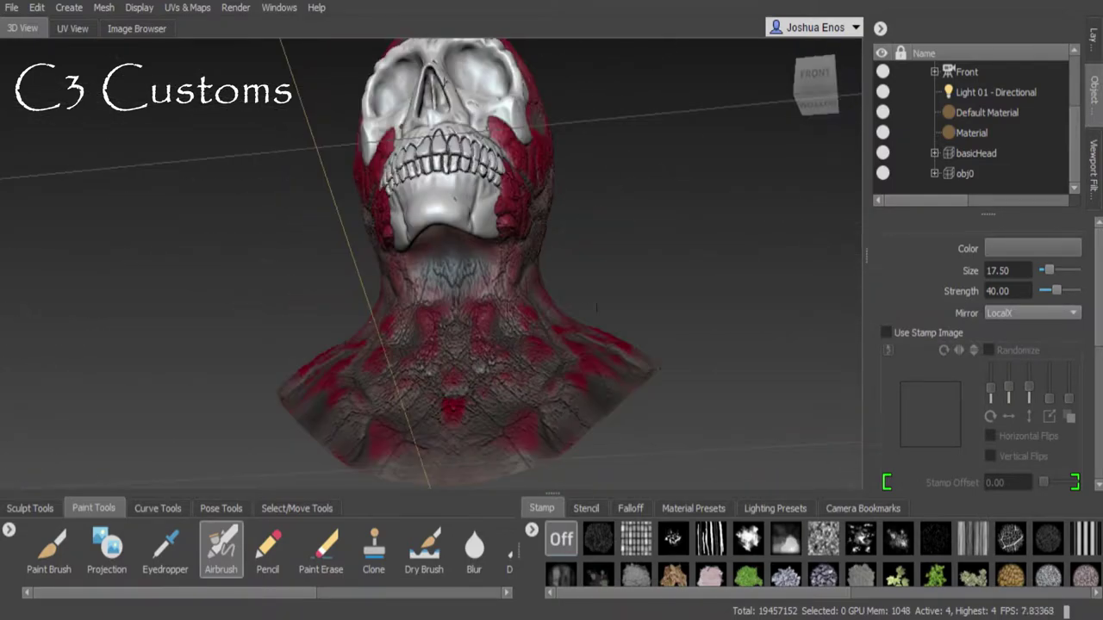
pyautogui.click(796, 83)
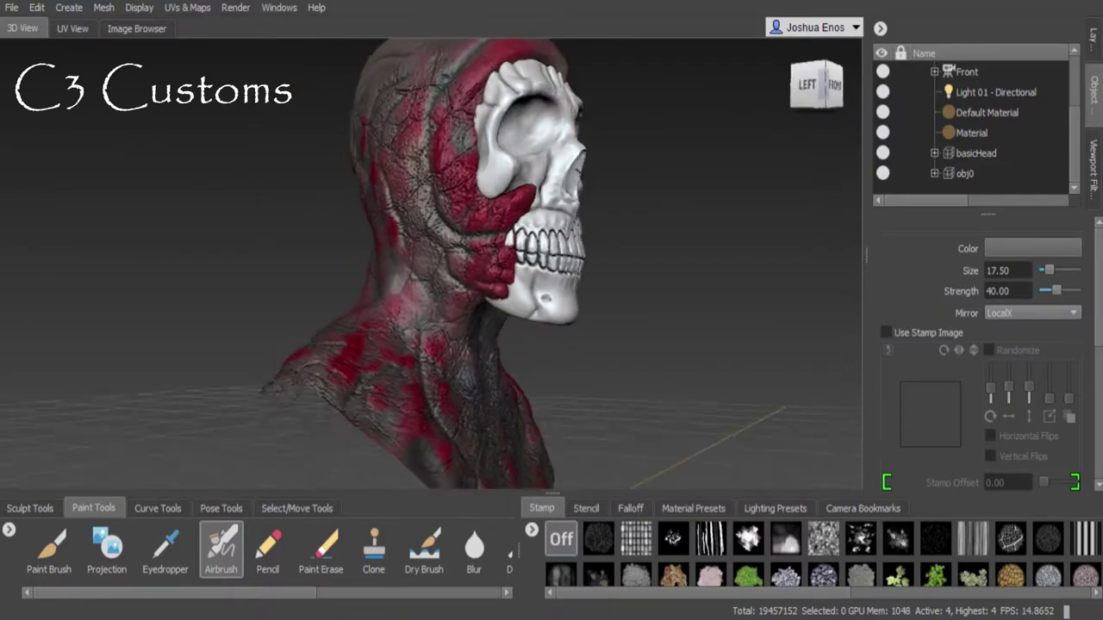
# Return to red dry-brush painting and lock the obj0 skull object.
pyautogui.click(424, 551)
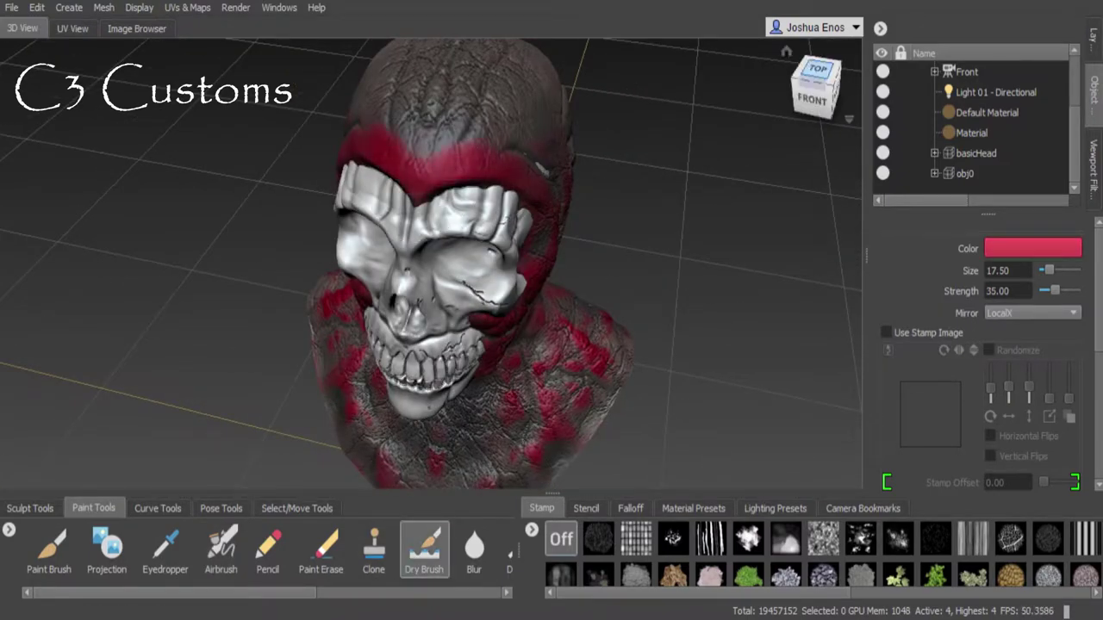
pyautogui.moveTo(816, 86)
pyautogui.mouseDown()
pyautogui.moveTo(666, 79)
pyautogui.moveTo(551, 155)
pyautogui.mouseUp()
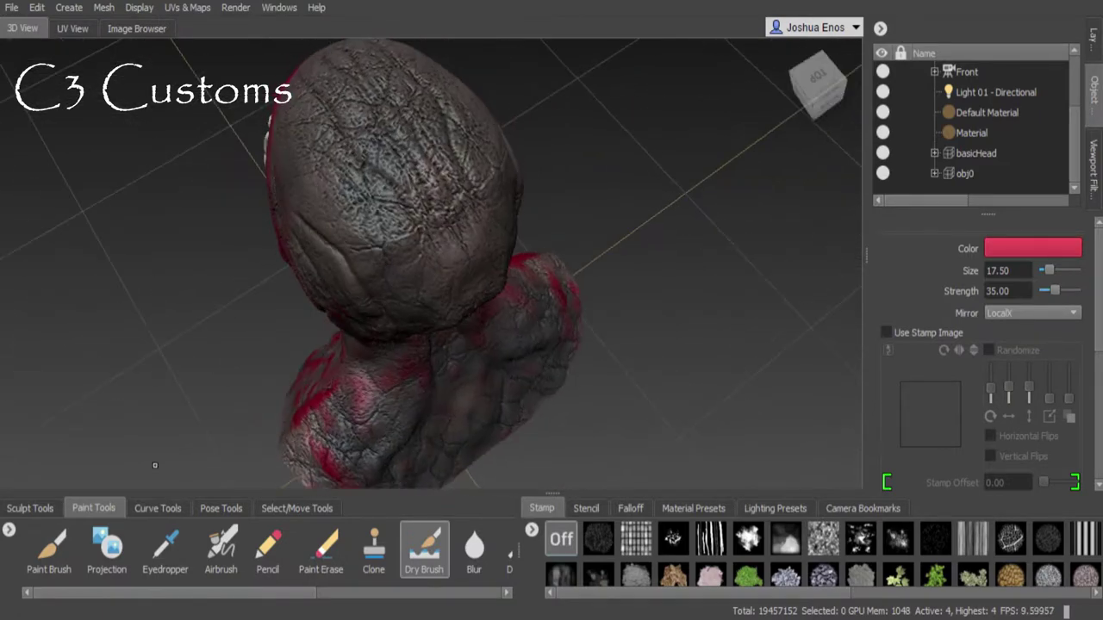
pyautogui.click(30, 508)
pyautogui.click(901, 173)
pyautogui.click(223, 551)
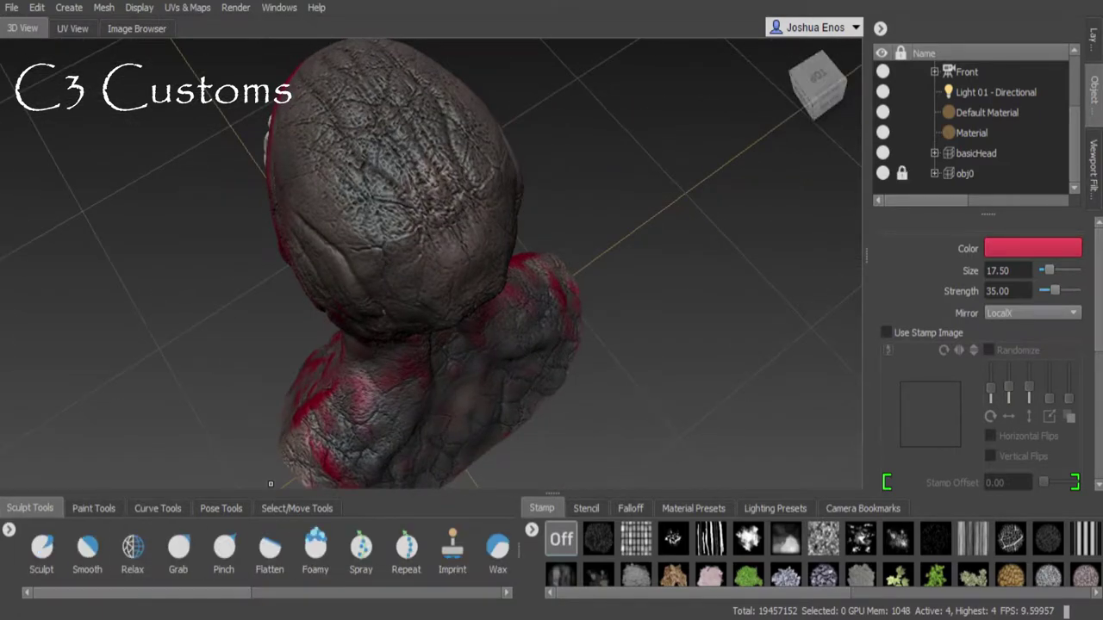
pyautogui.hscroll(3, 271, 551)
pyautogui.moveTo(817, 83)
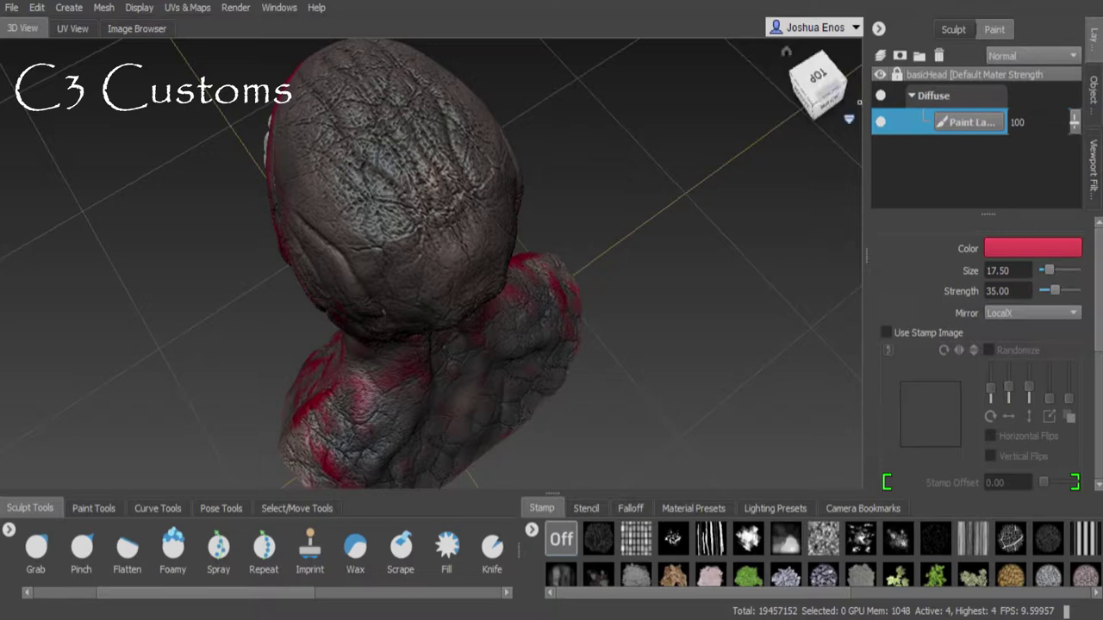
# Clear the model selection, pick the Knife sculpt tool and add a new sculpt layer.
pyautogui.click(221, 507)
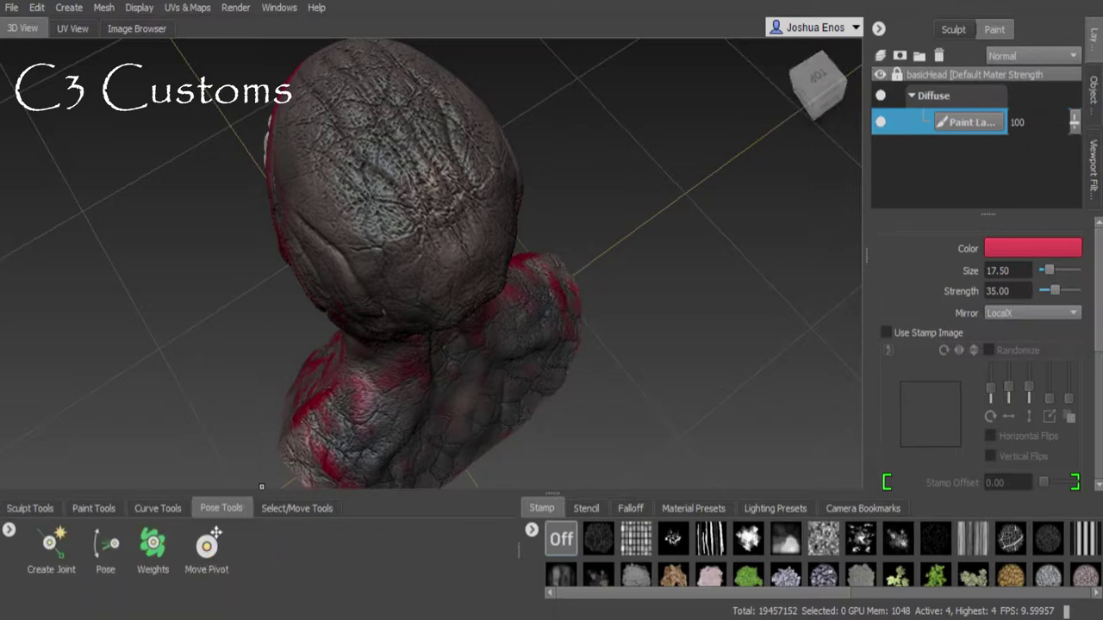
pyautogui.click(297, 507)
pyautogui.click(87, 551)
pyautogui.click(726, 331)
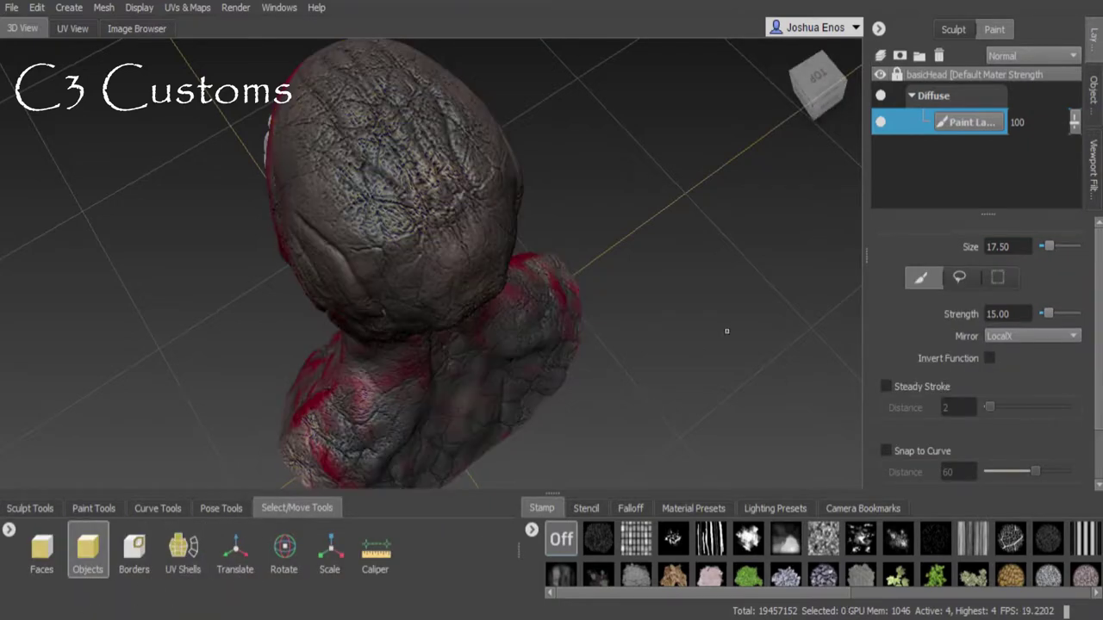
pyautogui.click(30, 507)
pyautogui.click(492, 548)
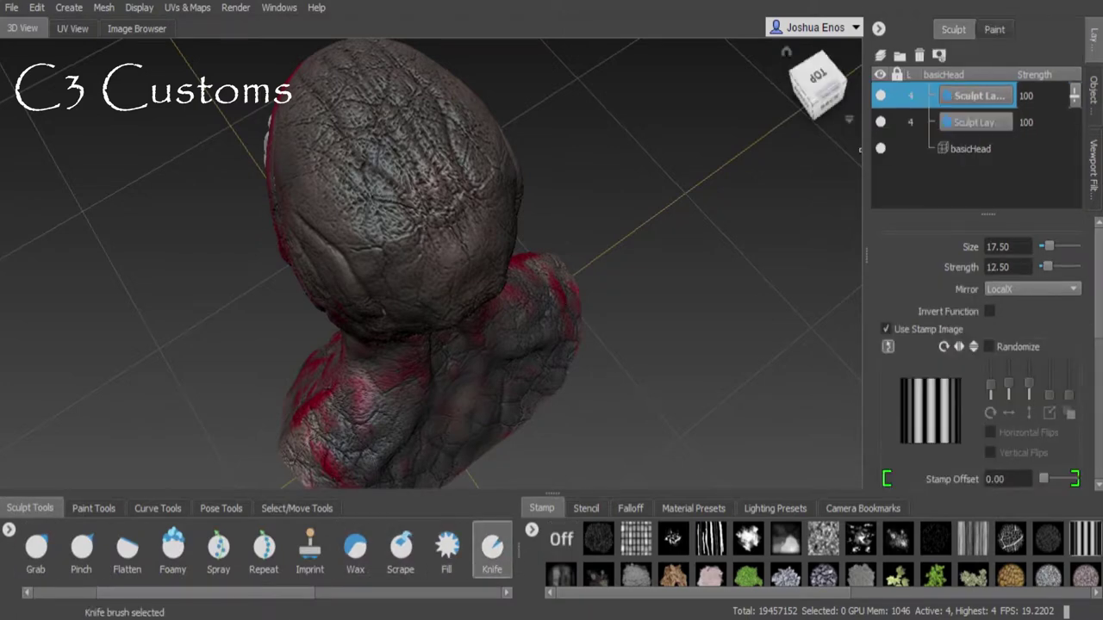
pyautogui.click(879, 54)
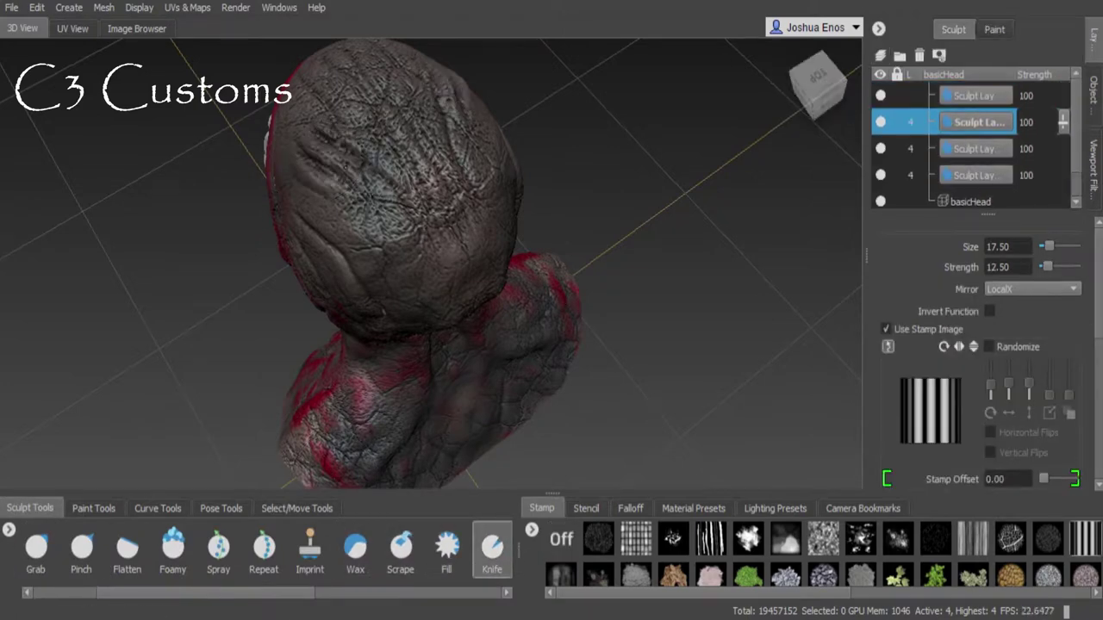
# Select the top sculpt layer and turn off the Knife's stamp image.
pyautogui.moveTo(816, 86)
pyautogui.mouseDown()
pyautogui.moveTo(859, 63)
pyautogui.moveTo(848, 51)
pyautogui.mouseUp()
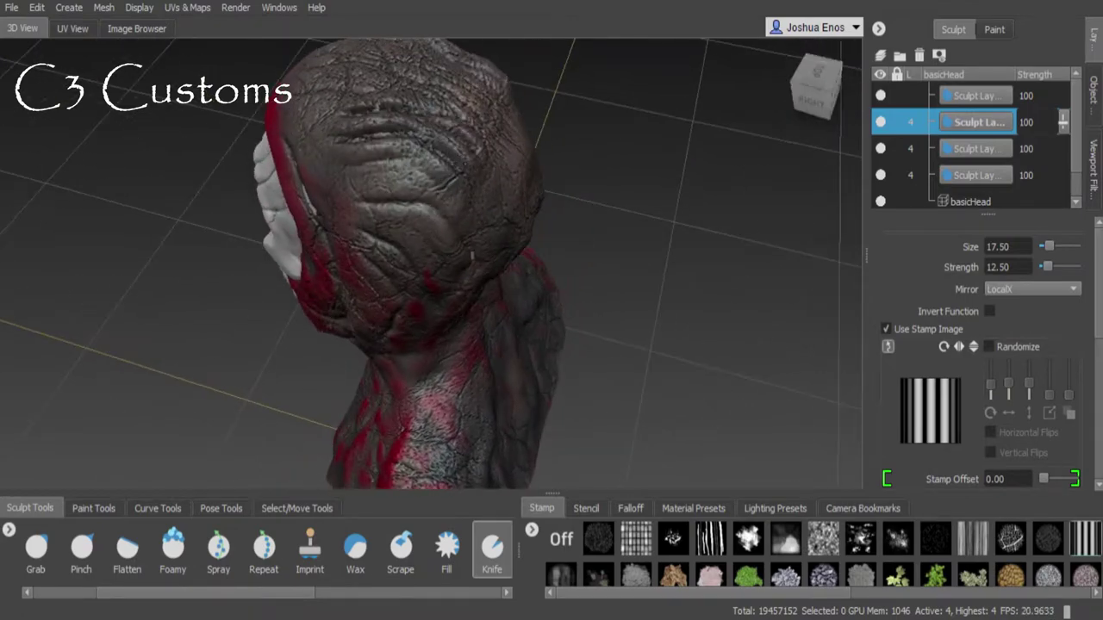
pyautogui.moveTo(817, 86); pyautogui.dragTo(725, 76)
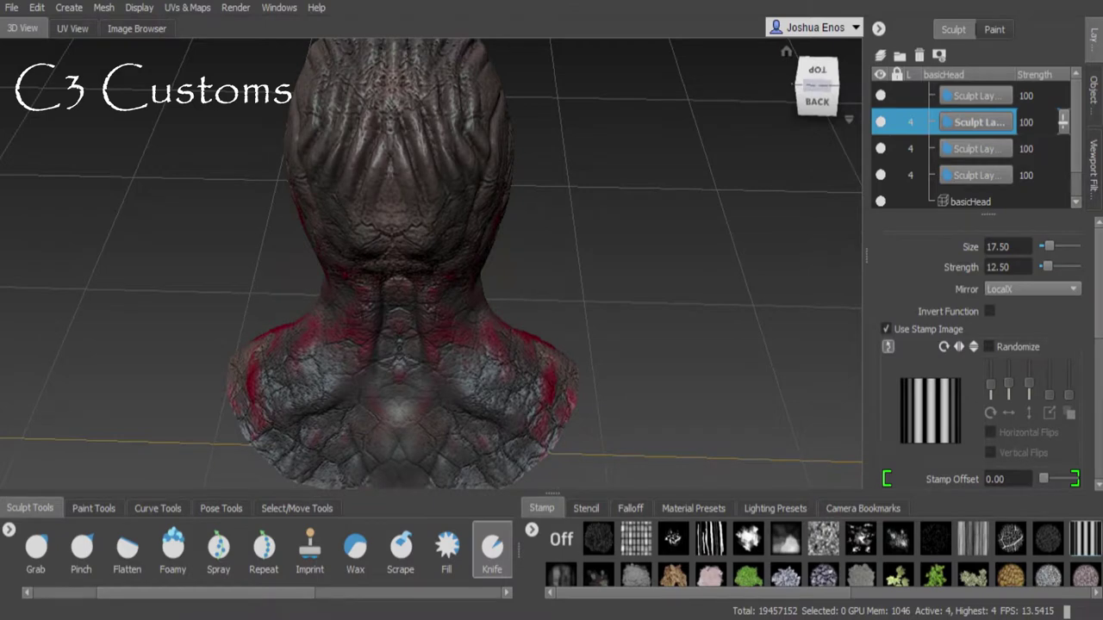
pyautogui.moveTo(529, 120)
pyautogui.keyDown('alt'); pyautogui.mouseDown()
pyautogui.moveTo(468, 168)
pyautogui.moveTo(580, 435)
pyautogui.mouseUp(); pyautogui.keyUp('alt')
pyautogui.click(443, 109)
pyautogui.click(974, 96)
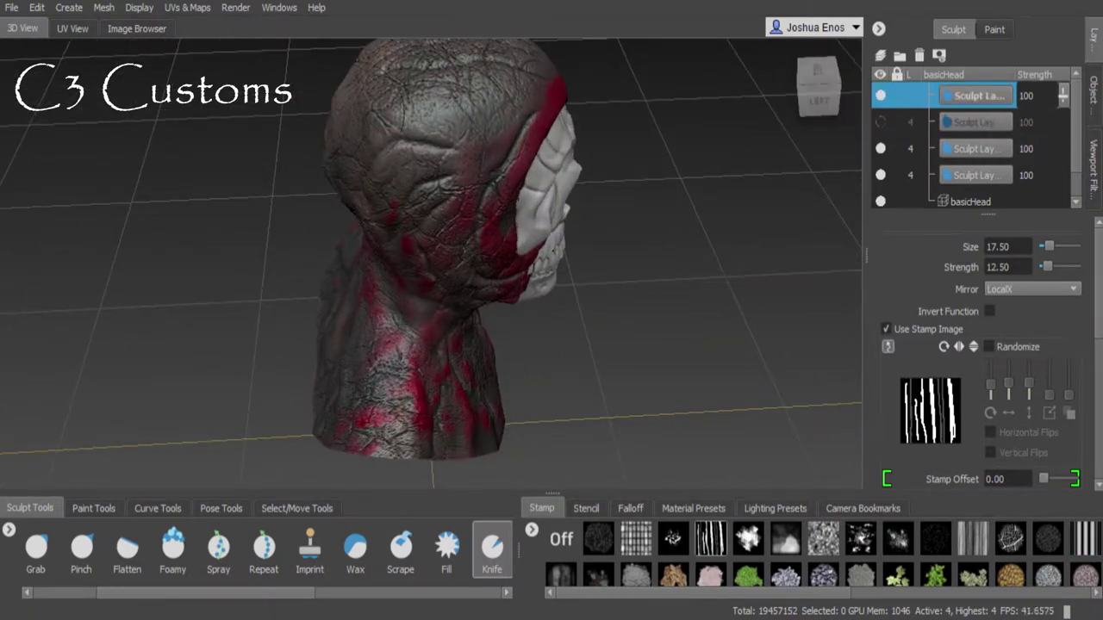
pyautogui.click(561, 538)
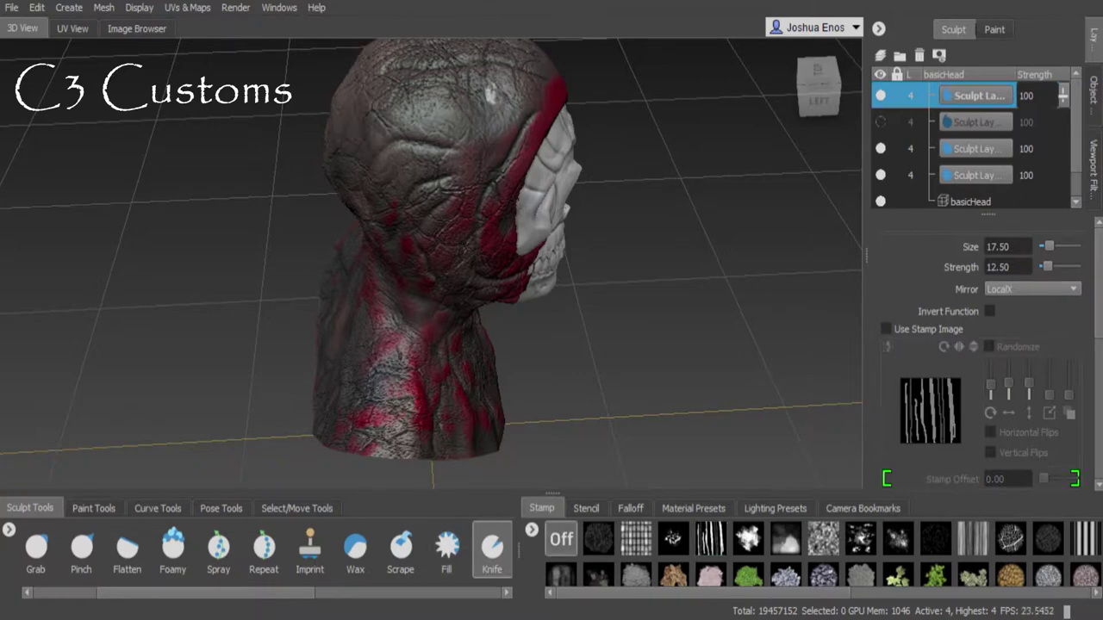
# Carve fine knife cracks across the top of the head at size 5.
pyautogui.moveTo(491, 95)
pyautogui.mouseDown()
pyautogui.moveTo(413, 95)
pyautogui.moveTo(527, 95)
pyautogui.mouseUp()
pyautogui.click(977, 96)
pyautogui.moveTo(1048, 247); pyautogui.dragTo(1044, 246)
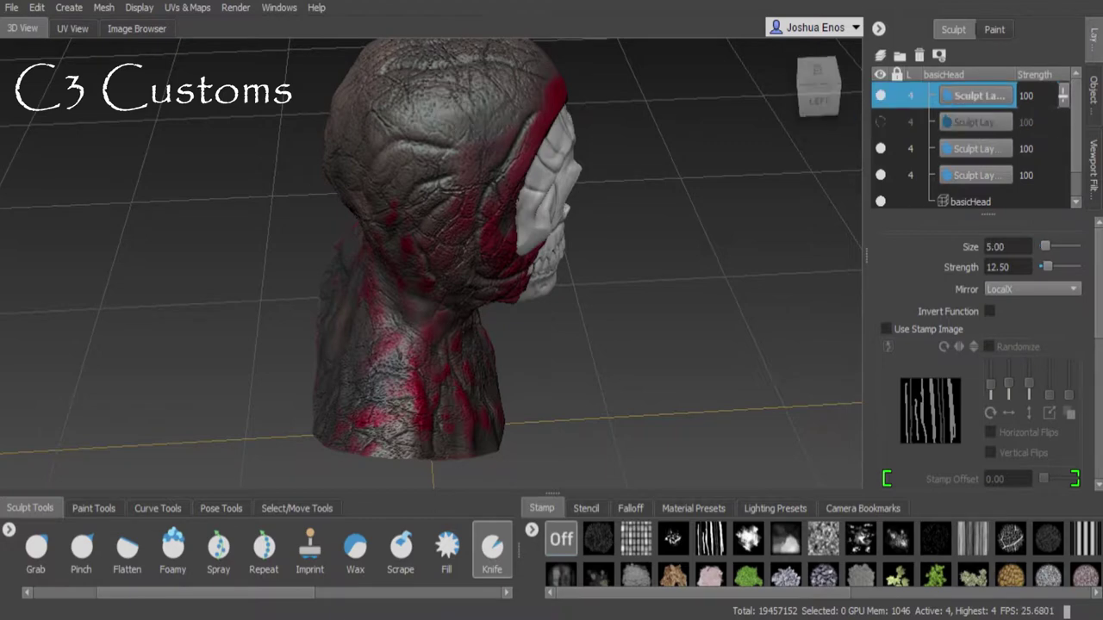
pyautogui.moveTo(487, 96)
pyautogui.mouseDown()
pyautogui.moveTo(400, 99)
pyautogui.moveTo(483, 112)
pyautogui.mouseUp()
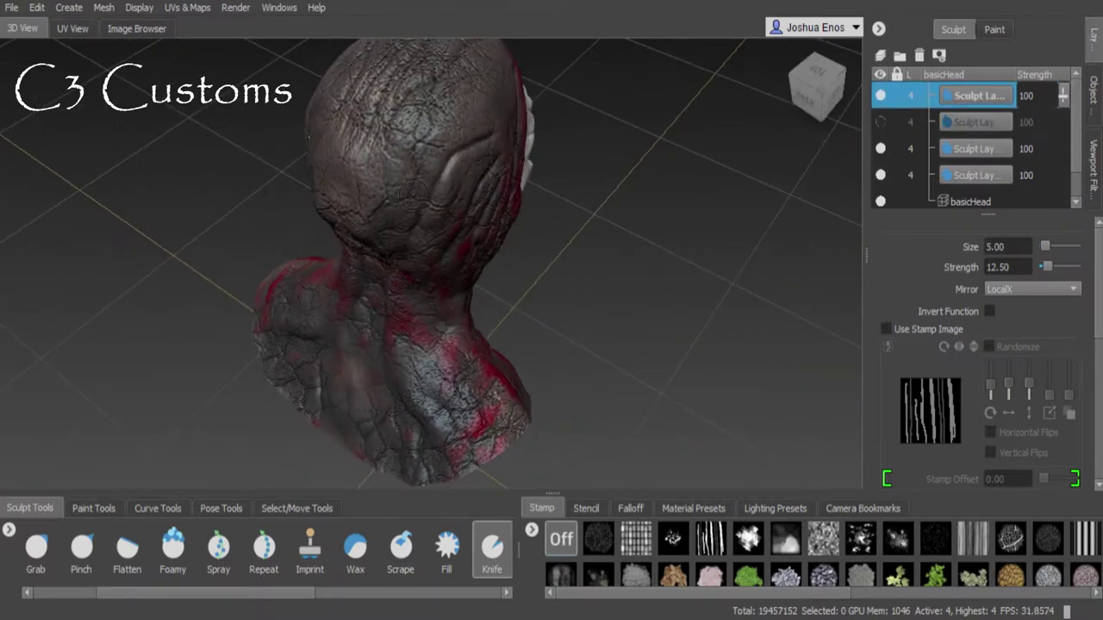
pyautogui.moveTo(435, 173)
pyautogui.keyDown('alt'); pyautogui.mouseDown(button='right')
pyautogui.moveTo(499, 172)
pyautogui.moveTo(413, 155)
pyautogui.mouseUp(button='right'); pyautogui.keyUp('alt')
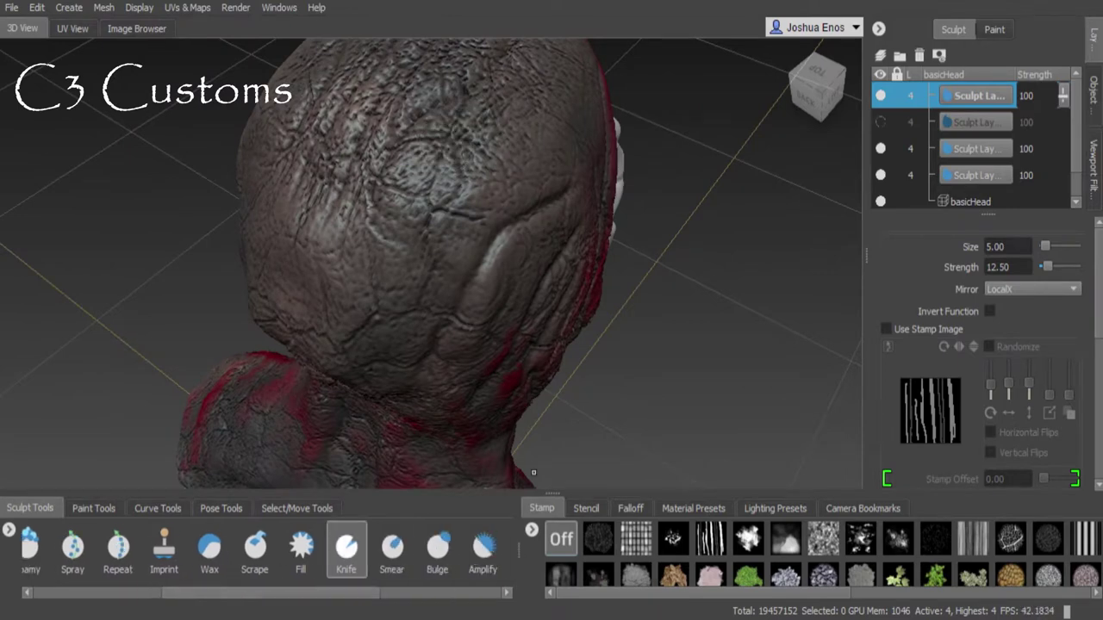
# Set the Knife to size 2.50 and carve a long thin crack down the top of the head.
pyautogui.click(598, 538)
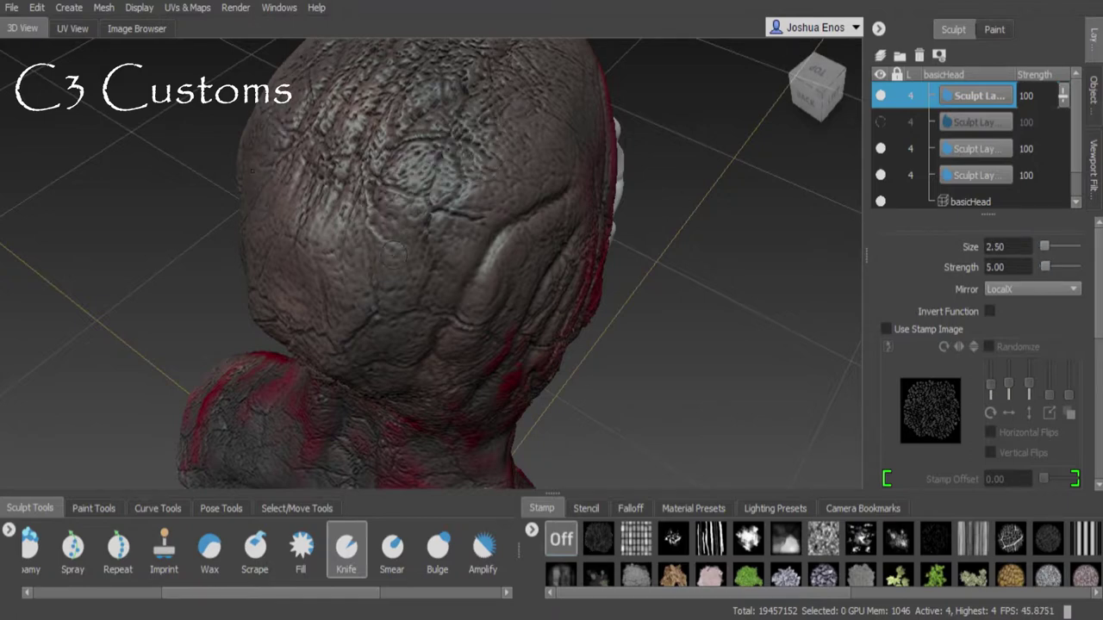
pyautogui.scroll(5, 215, 552)
pyautogui.scroll(-4, 259, 551)
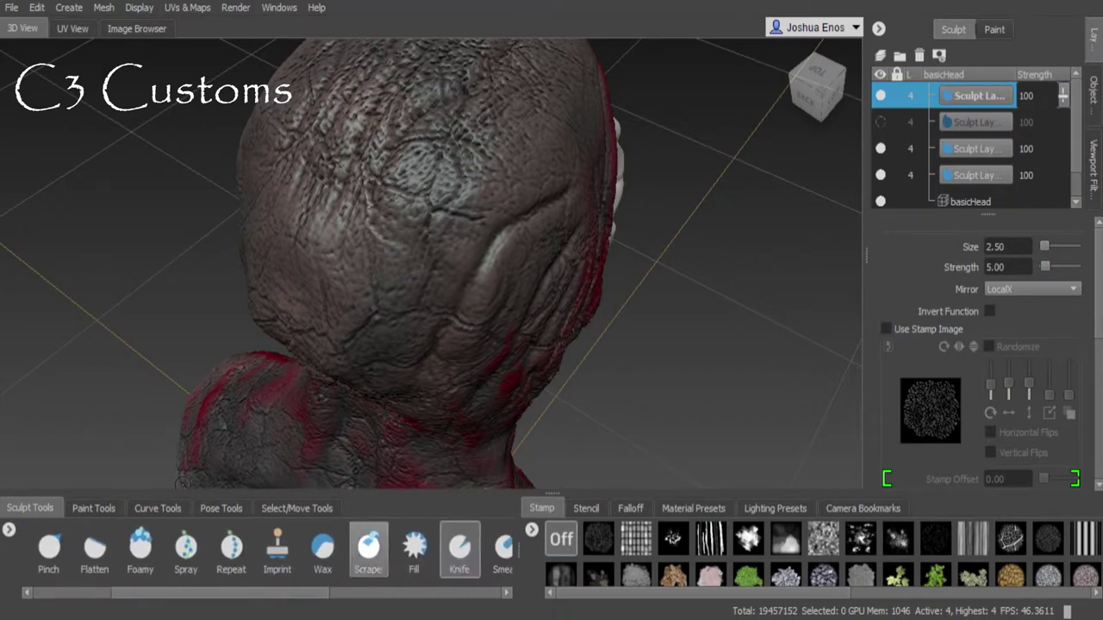
pyautogui.click(368, 548)
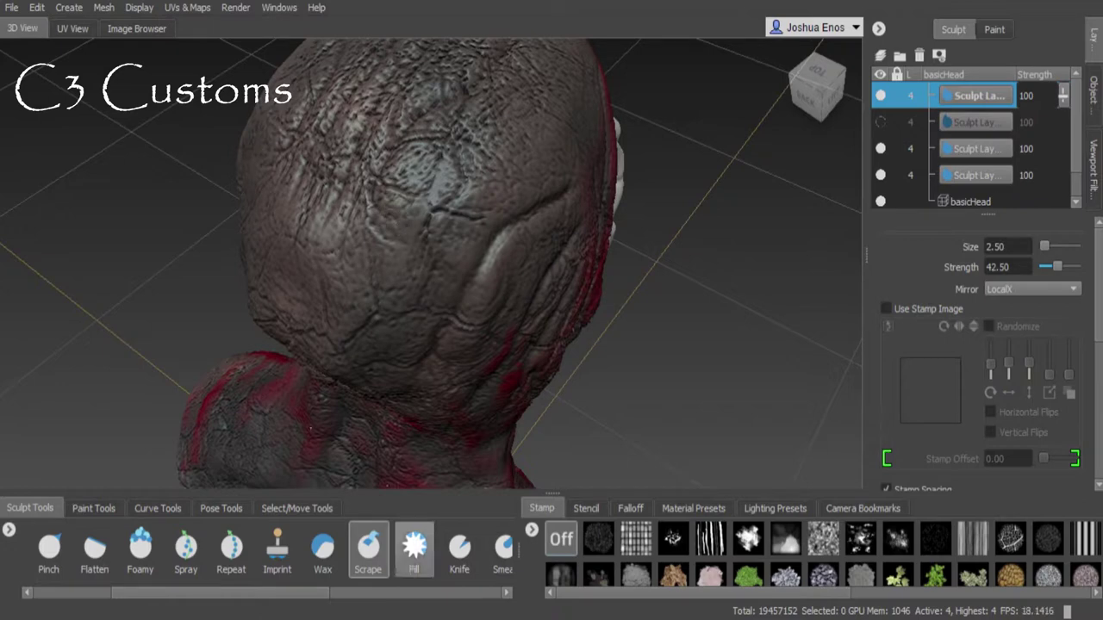
pyautogui.scroll(-2, 388, 548)
pyautogui.click(386, 548)
pyautogui.scroll(-3, 982, 344)
pyautogui.scroll(-2, 982, 344)
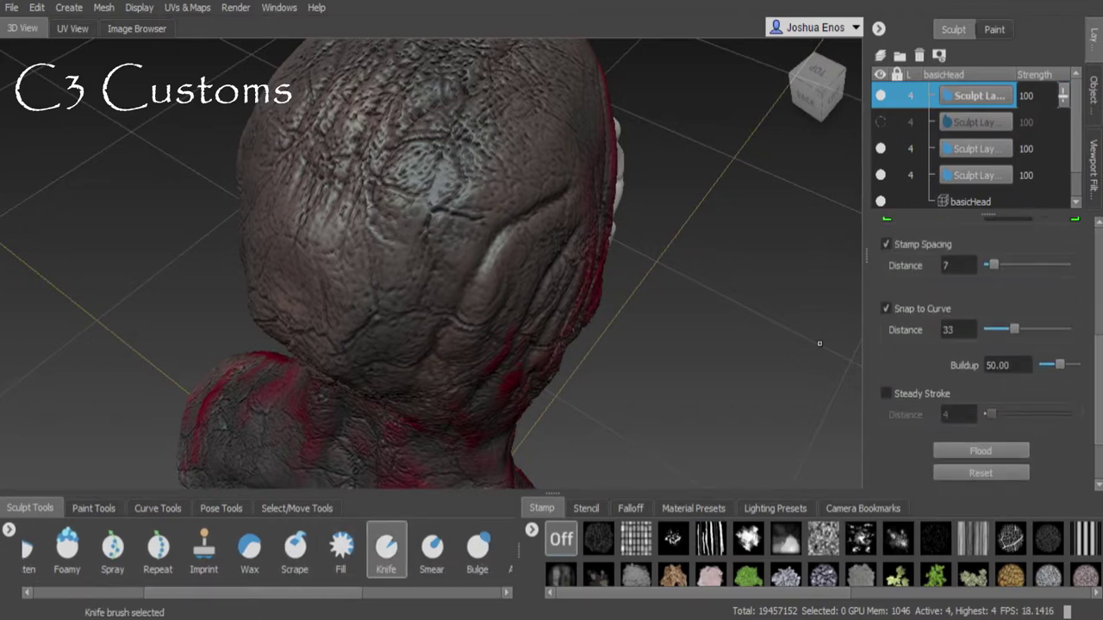
pyautogui.scroll(-3, 982, 344)
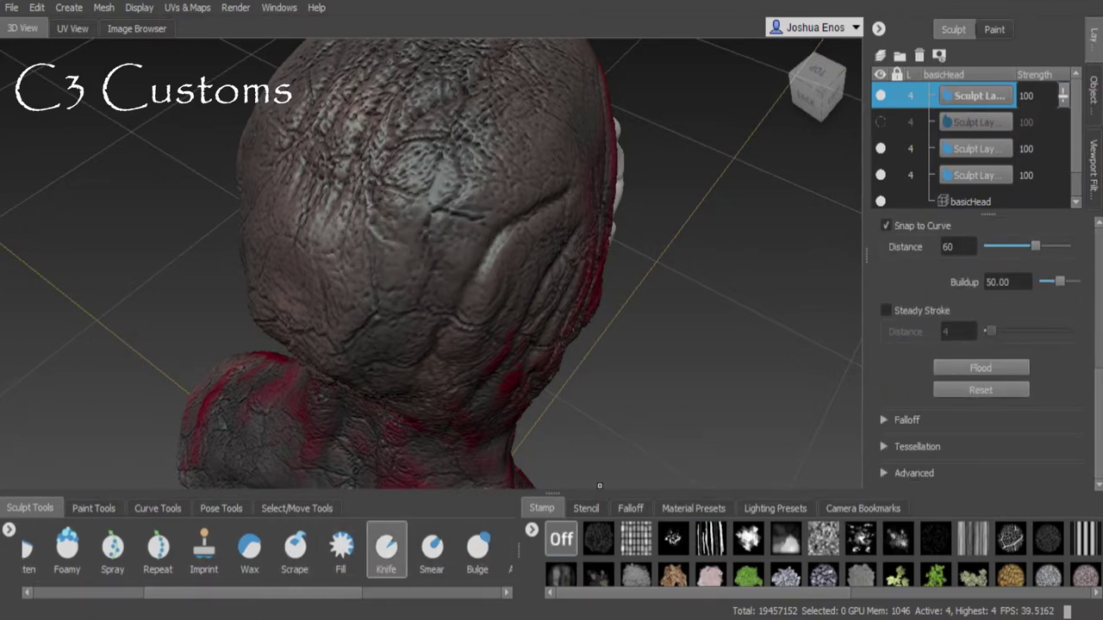
pyautogui.scroll(5, 982, 345)
pyautogui.moveTo(487, 96); pyautogui.dragTo(394, 320)
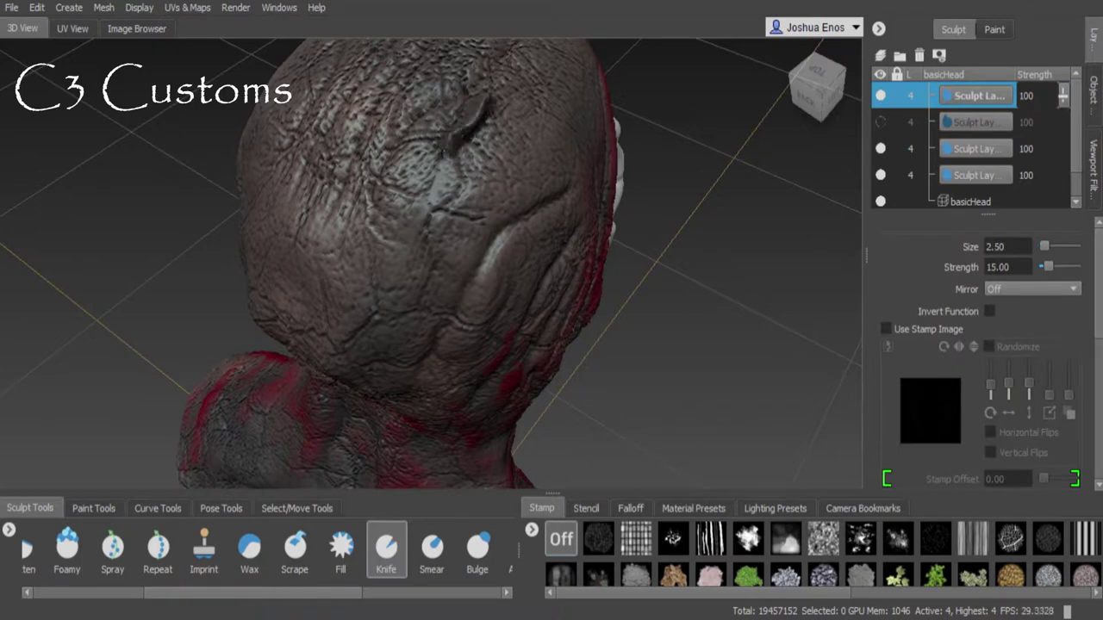
# Try a Smear stroke on the crack and undo it with Ctrl+Z.
pyautogui.moveTo(655, 362); pyautogui.dragTo(603, 258)
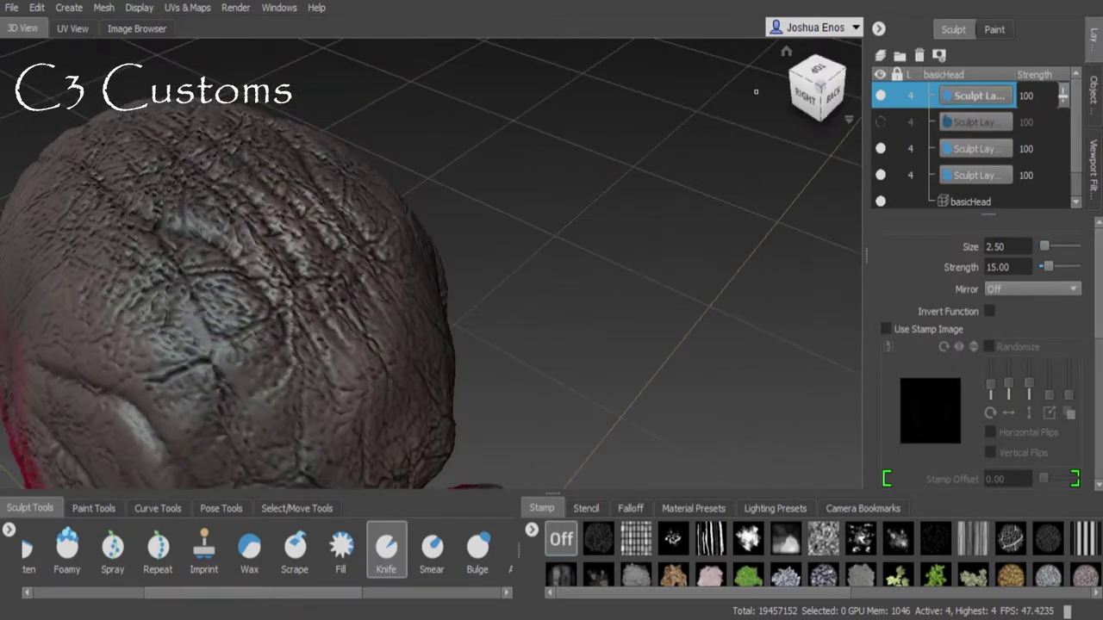
pyautogui.click(432, 547)
pyautogui.hotkey('ctrl', 'z')
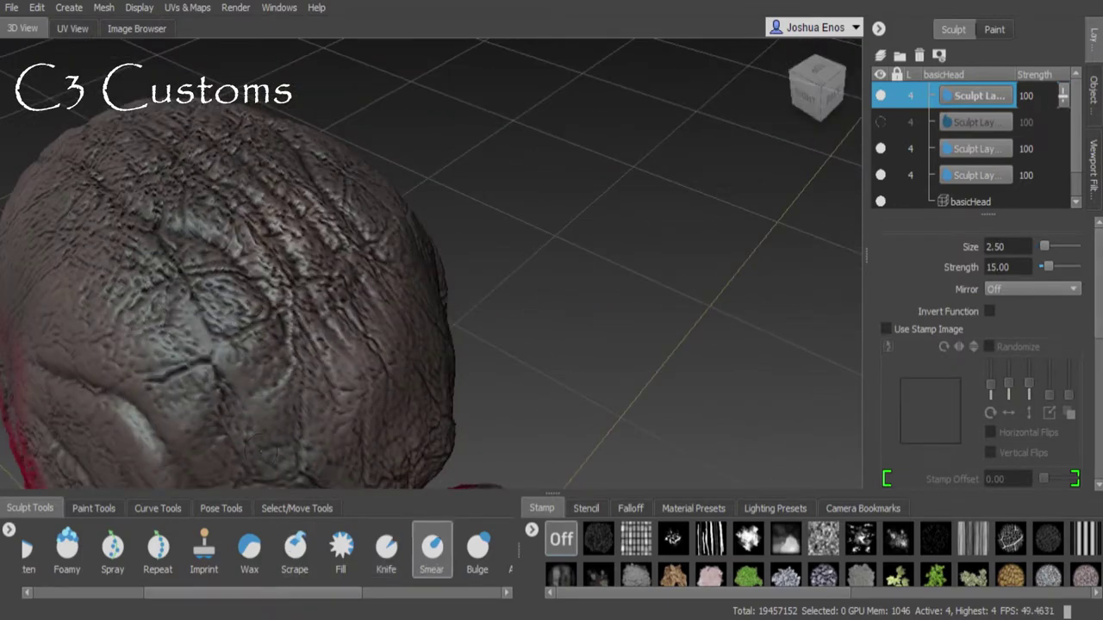
pyautogui.scroll(5, 258, 551)
# With the Sculpt tool, carve surface detail and a deep socket into the left of the head.
pyautogui.scroll(3, 259, 551)
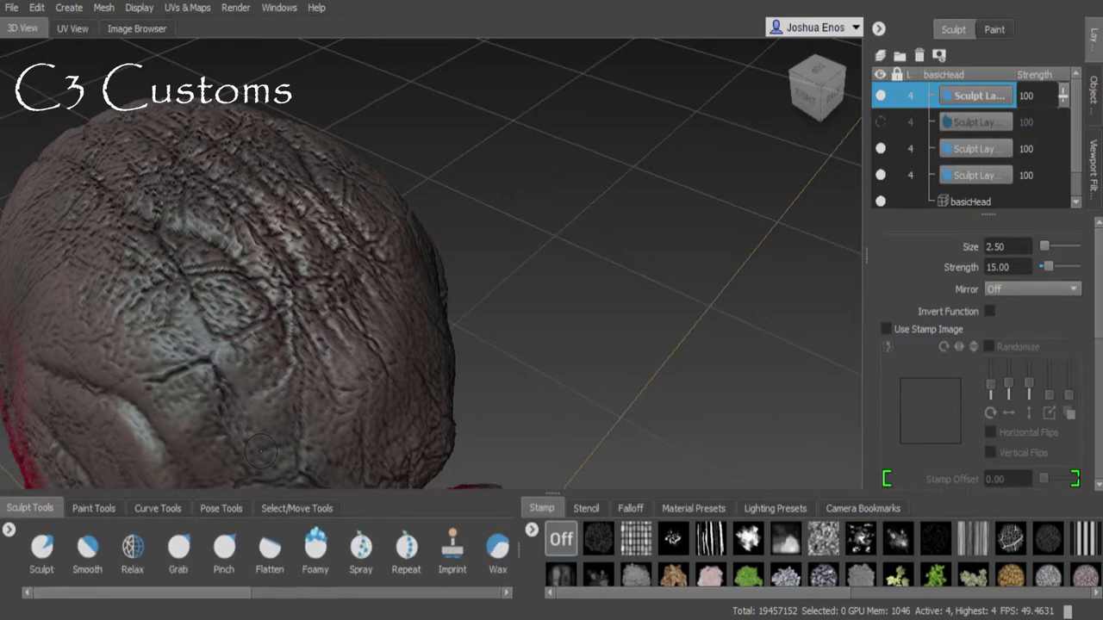
pyautogui.click(41, 547)
pyautogui.moveTo(189, 284); pyautogui.dragTo(112, 358)
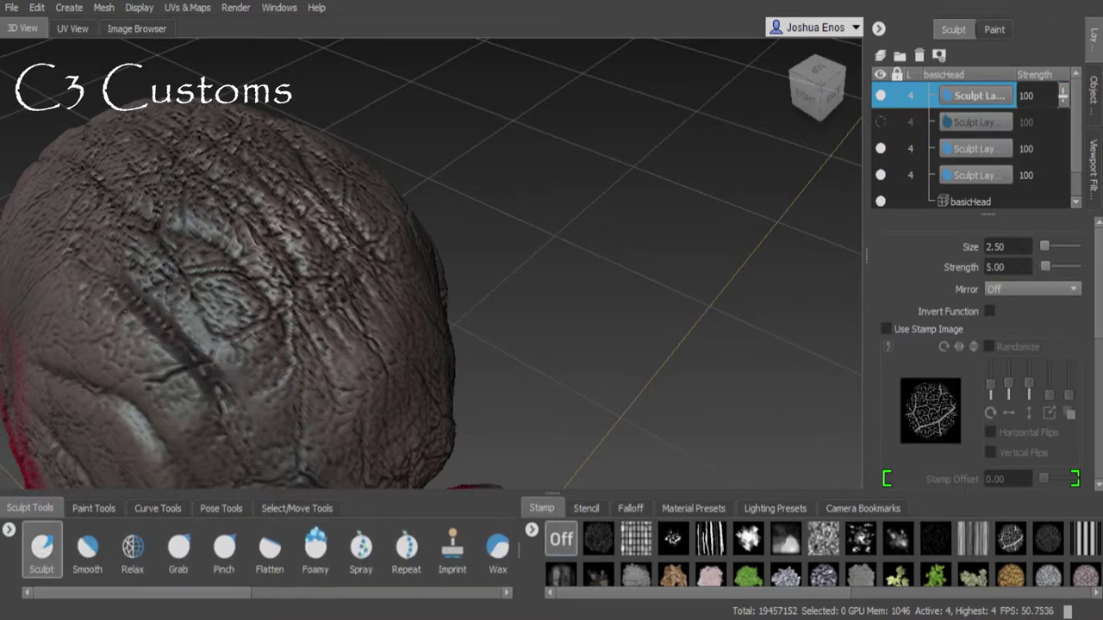
pyautogui.moveTo(86, 250)
pyautogui.mouseDown()
pyautogui.moveTo(207, 414)
pyautogui.moveTo(224, 414)
pyautogui.mouseUp()
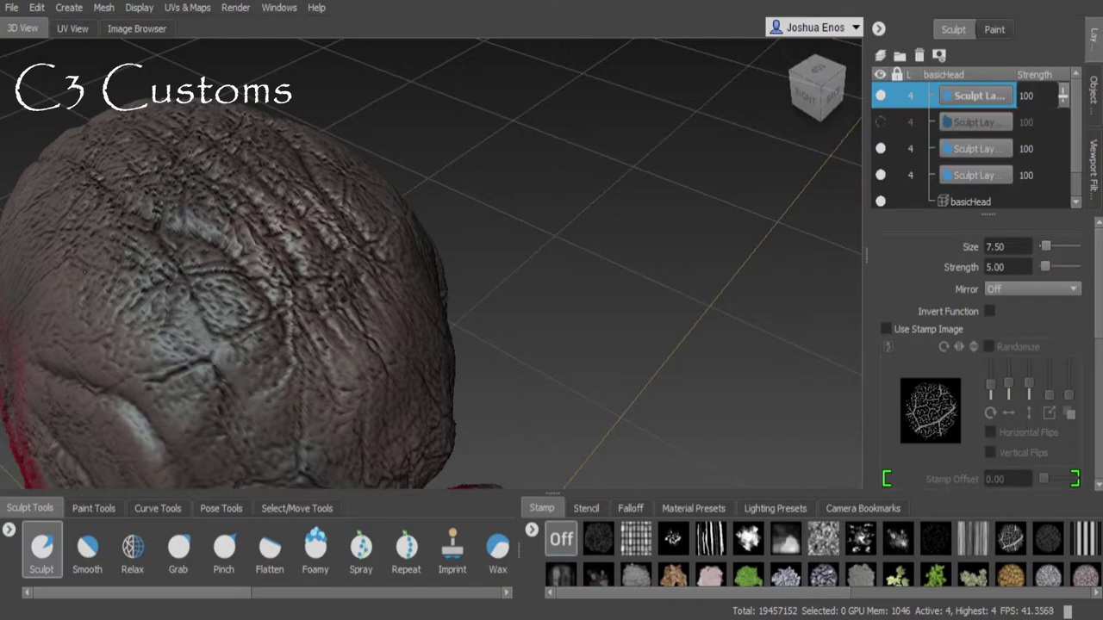
pyautogui.moveTo(85, 271)
pyautogui.mouseDown()
pyautogui.moveTo(155, 379)
pyautogui.moveTo(146, 345)
pyautogui.mouseUp()
pyautogui.moveTo(94, 293)
pyautogui.mouseDown()
pyautogui.moveTo(155, 362)
pyautogui.moveTo(91, 246)
pyautogui.mouseUp()
# Cut and widen a hole in the back of the hood, then push another into its side.
pyautogui.keyDown('alt'); pyautogui.moveTo(344, 258); pyautogui.dragTo(517, 224); pyautogui.keyUp('alt')
pyautogui.moveTo(564, 323); pyautogui.dragTo(548, 281)
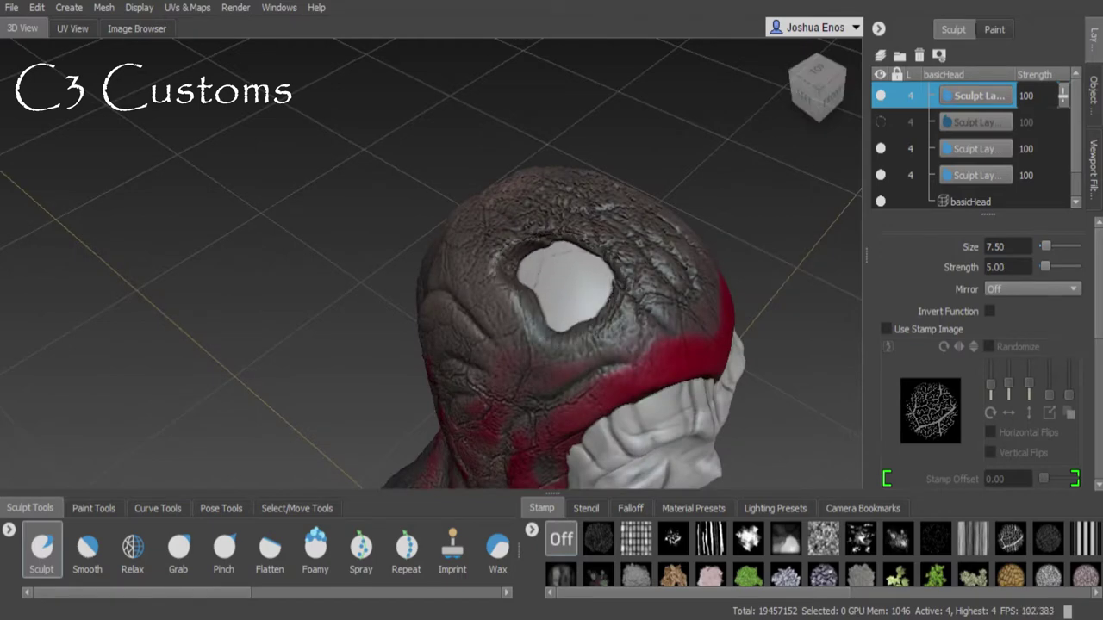
pyautogui.keyDown('alt'); pyautogui.moveTo(516, 258); pyautogui.dragTo(680, 228); pyautogui.keyUp('alt')
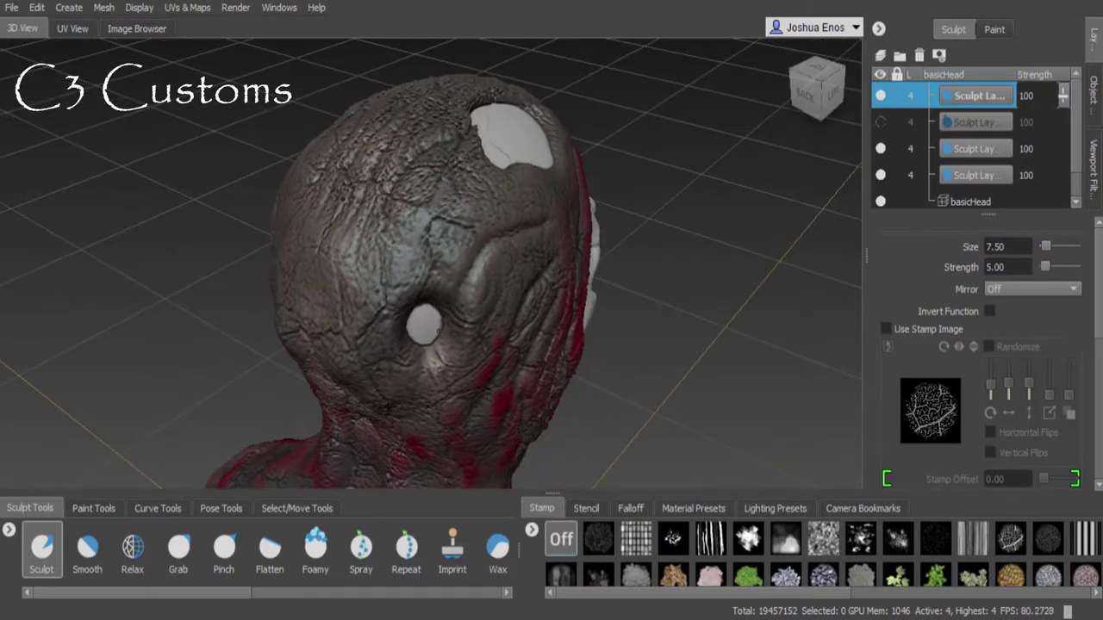
pyautogui.moveTo(422, 325)
pyautogui.mouseDown()
pyautogui.moveTo(382, 301)
pyautogui.moveTo(382, 288)
pyautogui.moveTo(420, 272)
pyautogui.moveTo(442, 284)
pyautogui.moveTo(376, 272)
pyautogui.moveTo(395, 203)
pyautogui.moveTo(474, 267)
pyautogui.moveTo(413, 185)
pyautogui.moveTo(384, 176)
pyautogui.mouseUp()
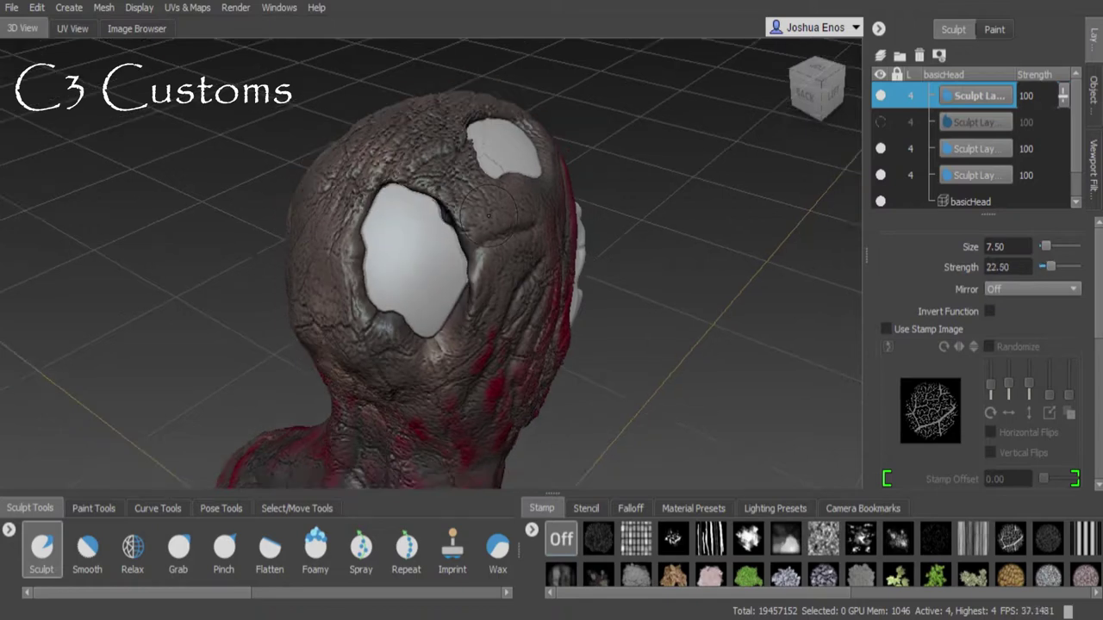
pyautogui.keyDown('alt'); pyautogui.moveTo(517, 258); pyautogui.dragTo(483, 293, button='right'); pyautogui.keyUp('alt')
pyautogui.keyDown('alt'); pyautogui.moveTo(482, 293); pyautogui.dragTo(447, 41); pyautogui.keyUp('alt')
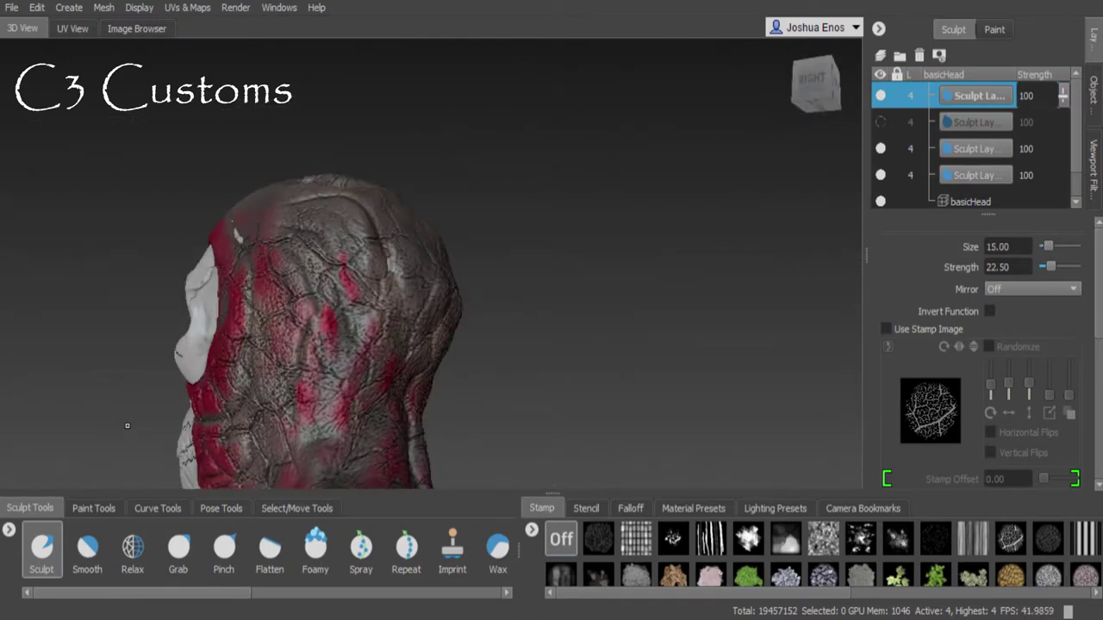
pyautogui.moveTo(341, 401)
pyautogui.mouseDown()
pyautogui.moveTo(319, 327)
pyautogui.moveTo(328, 293)
pyautogui.moveTo(379, 233)
pyautogui.moveTo(344, 211)
pyautogui.moveTo(331, 362)
pyautogui.moveTo(345, 405)
pyautogui.mouseUp()
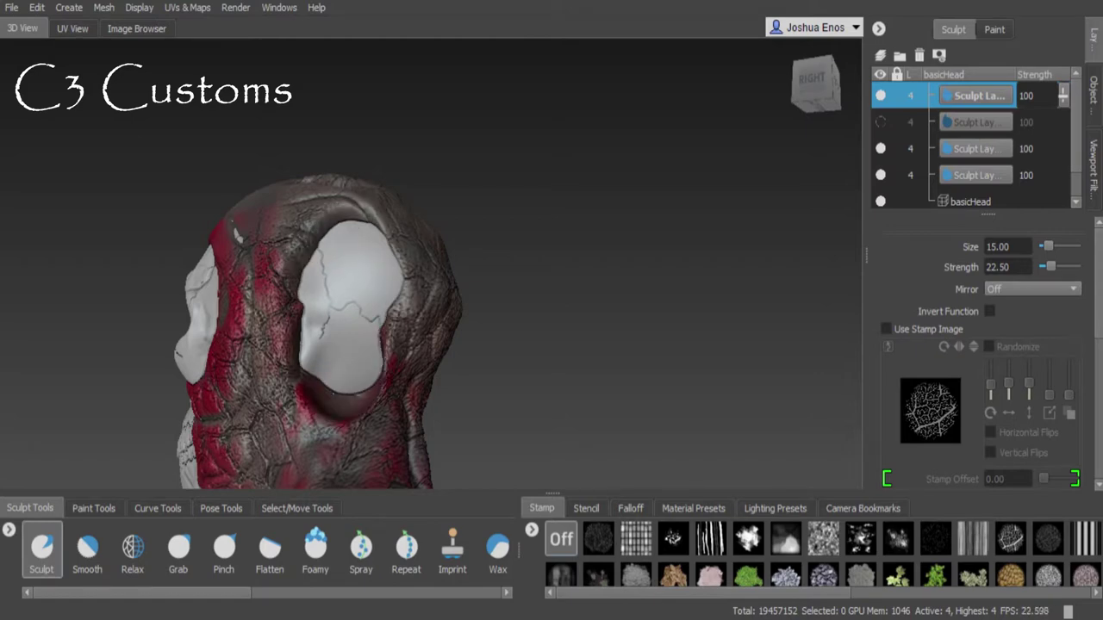
pyautogui.click(814, 82)
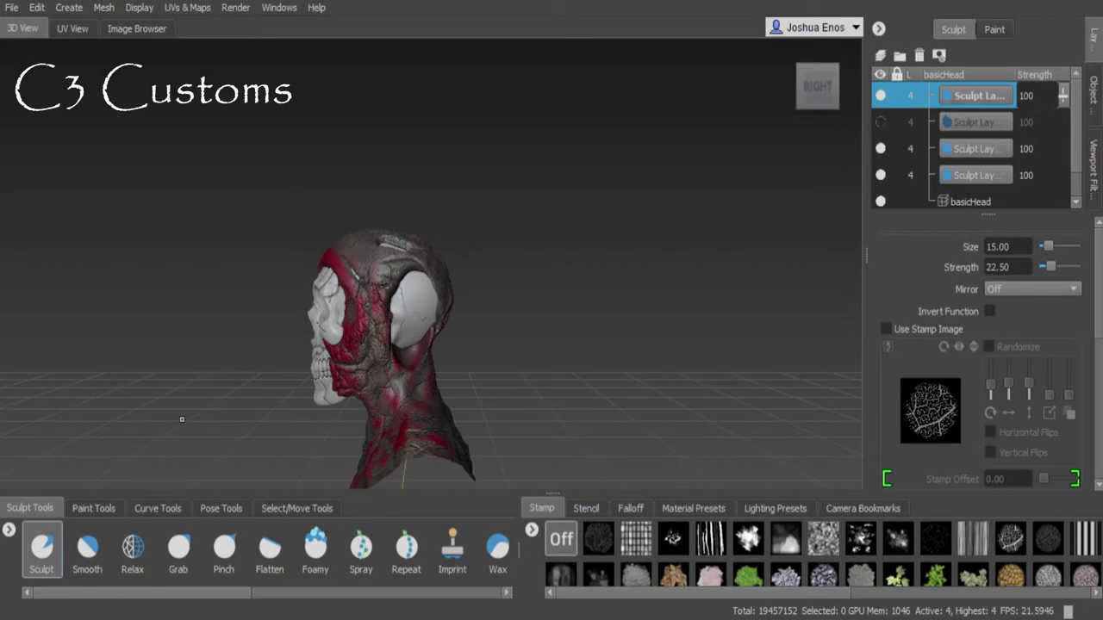
pyautogui.keyDown('alt'); pyautogui.moveTo(182, 420); pyautogui.dragTo(485, 192, button='right'); pyautogui.keyUp('alt')
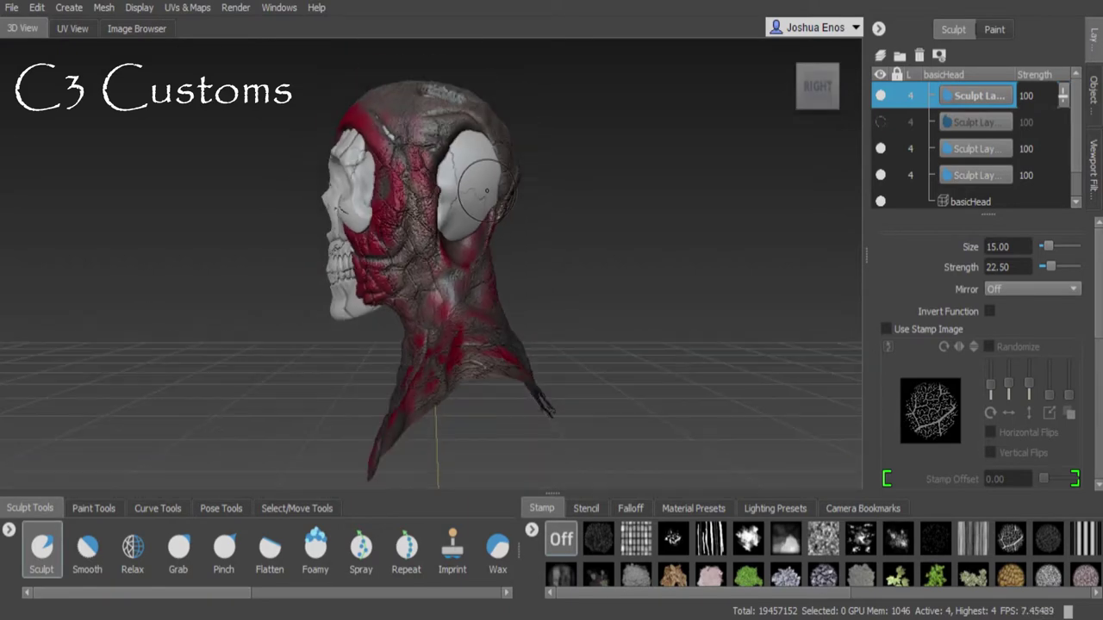
pyautogui.click(791, 84)
pyautogui.click(791, 84)
pyautogui.click(791, 84)
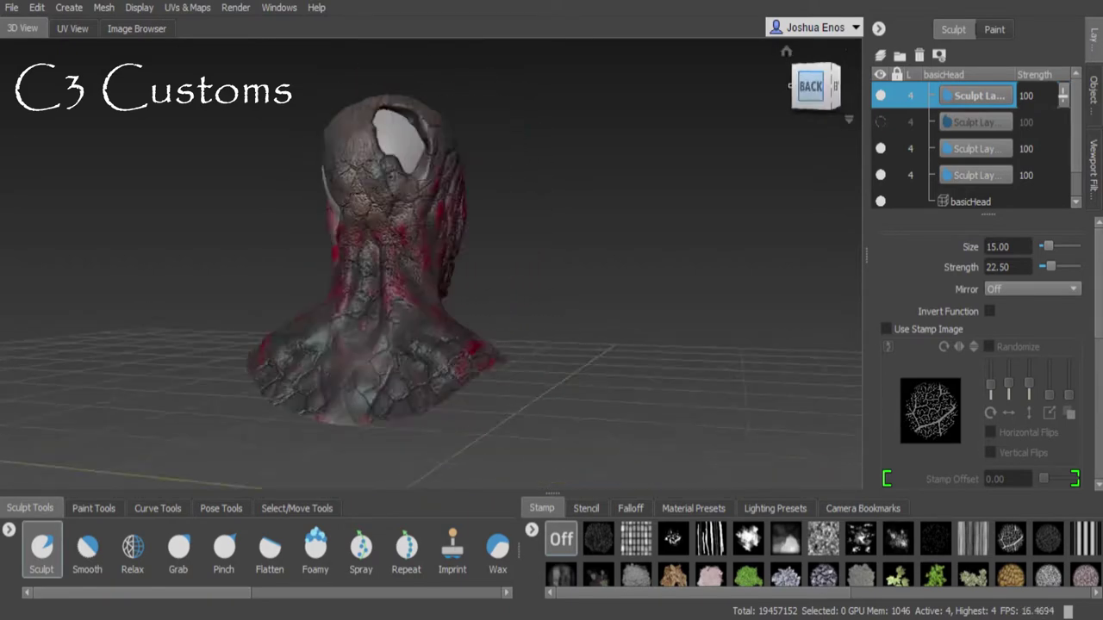
pyautogui.click(789, 84)
pyautogui.click(789, 84)
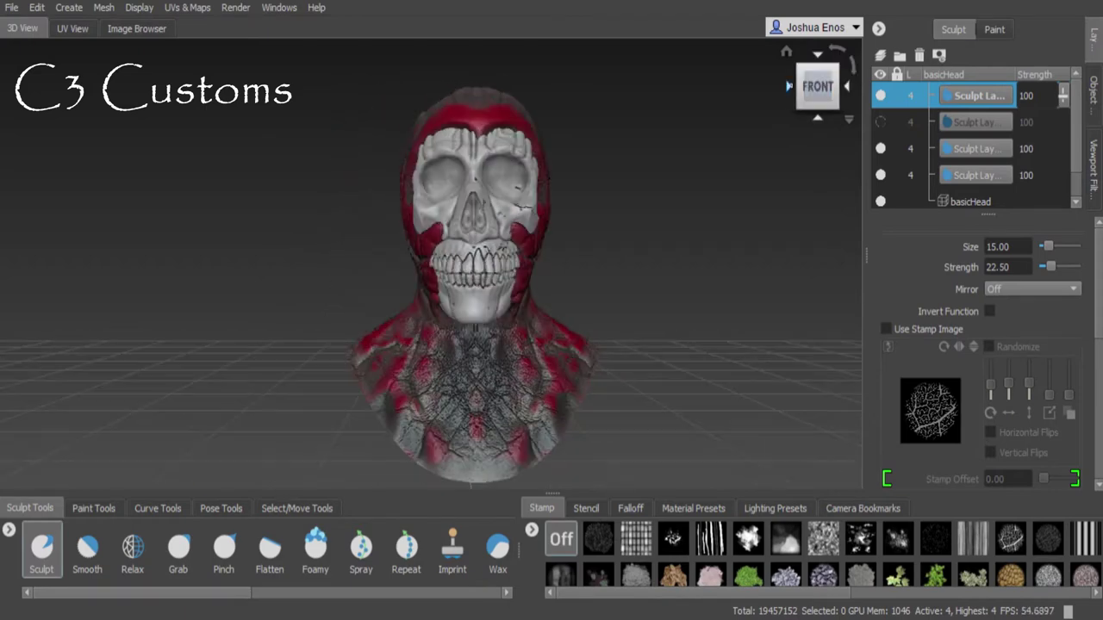
pyautogui.click(788, 84)
pyautogui.click(847, 87)
pyautogui.click(847, 86)
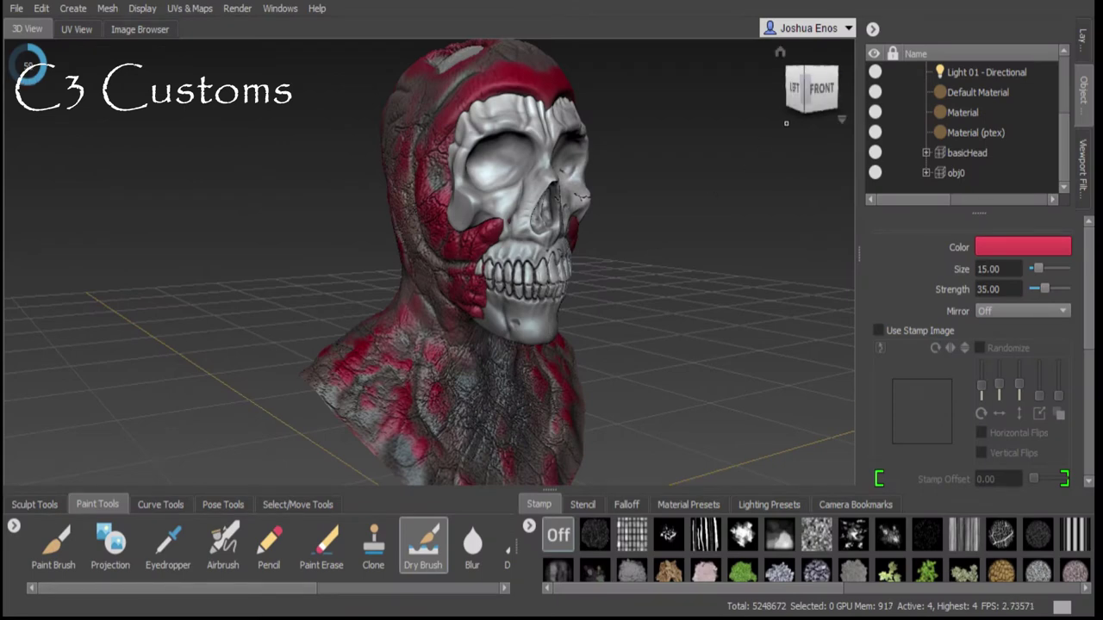
# Orbit from the front-left to the front-right of the bust to inspect the red patches.
pyautogui.moveTo(818, 95)
pyautogui.mouseDown()
pyautogui.moveTo(714, 91)
pyautogui.moveTo(560, 110)
pyautogui.moveTo(304, 87)
pyautogui.mouseUp()
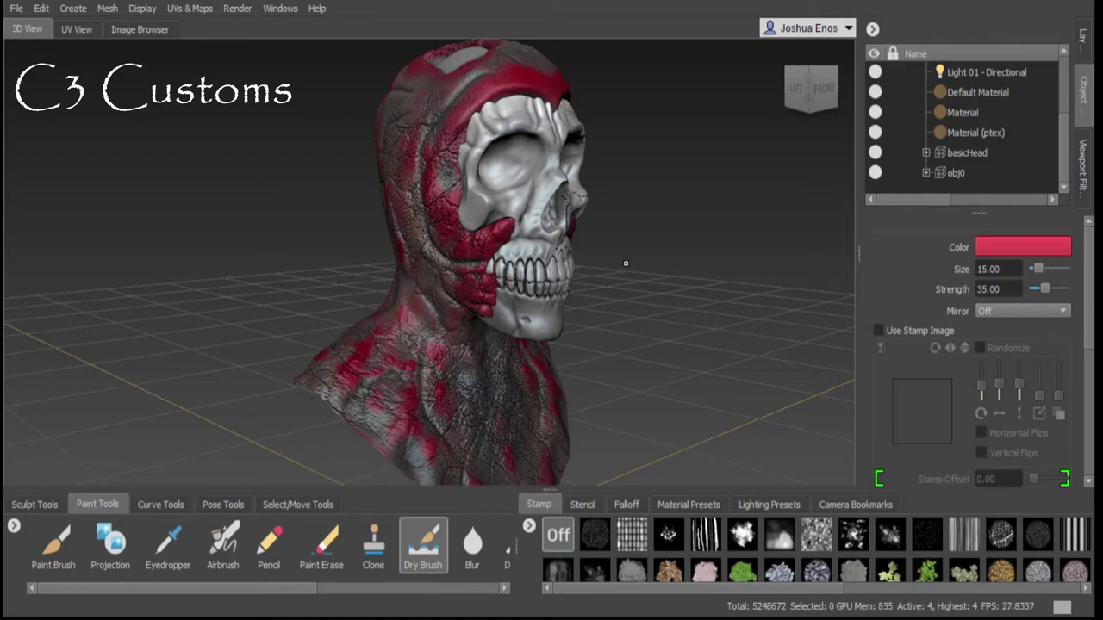
pyautogui.moveTo(305, 88)
pyautogui.mouseDown()
pyautogui.moveTo(285, 86)
pyautogui.moveTo(671, 88)
pyautogui.moveTo(607, 142)
pyautogui.moveTo(569, 205)
pyautogui.moveTo(500, 211)
pyautogui.moveTo(576, 198)
pyautogui.moveTo(619, 100)
pyautogui.moveTo(303, 101)
pyautogui.moveTo(327, 121)
pyautogui.mouseUp()
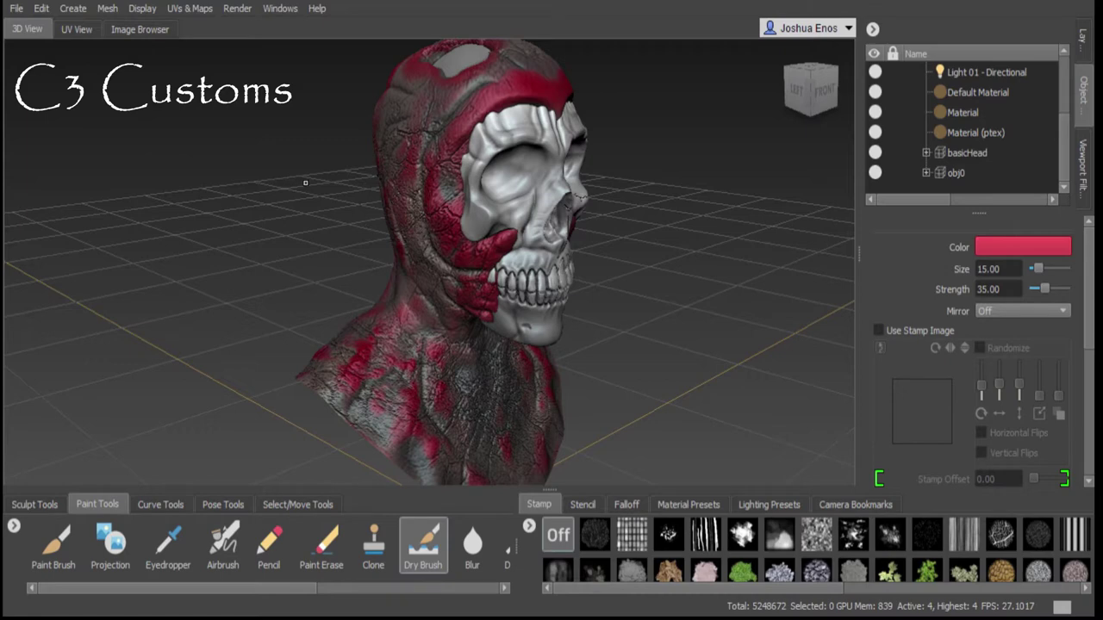
pyautogui.keyDown('alt'); pyautogui.moveTo(533, 192); pyautogui.dragTo(506, 237); pyautogui.keyUp('alt')
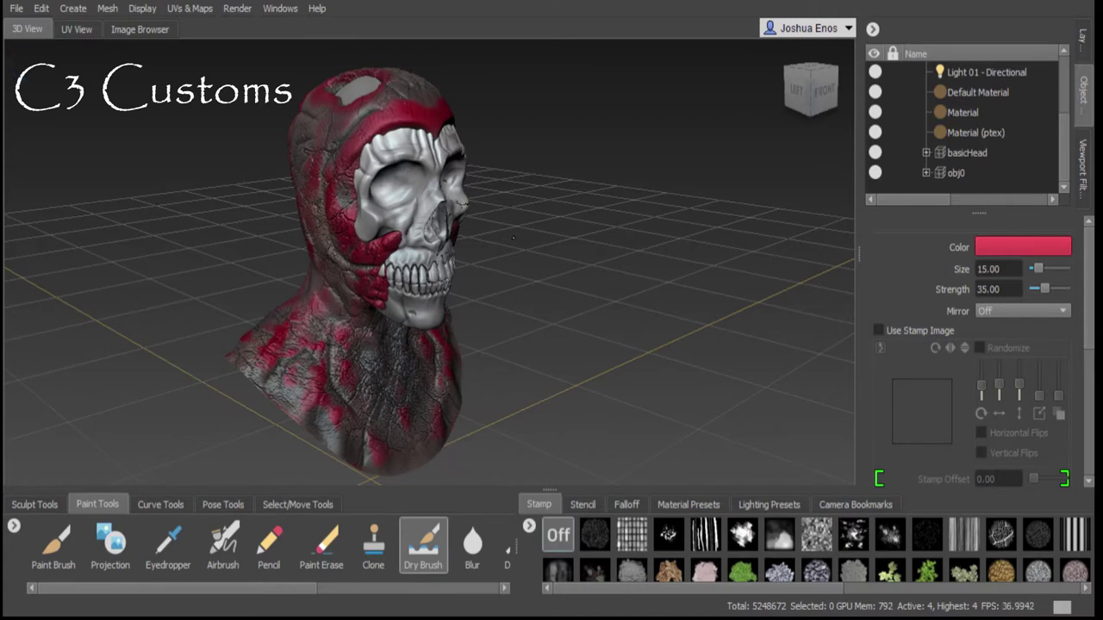
pyautogui.keyDown('alt'); pyautogui.moveTo(501, 246); pyautogui.dragTo(516, 242); pyautogui.keyUp('alt')
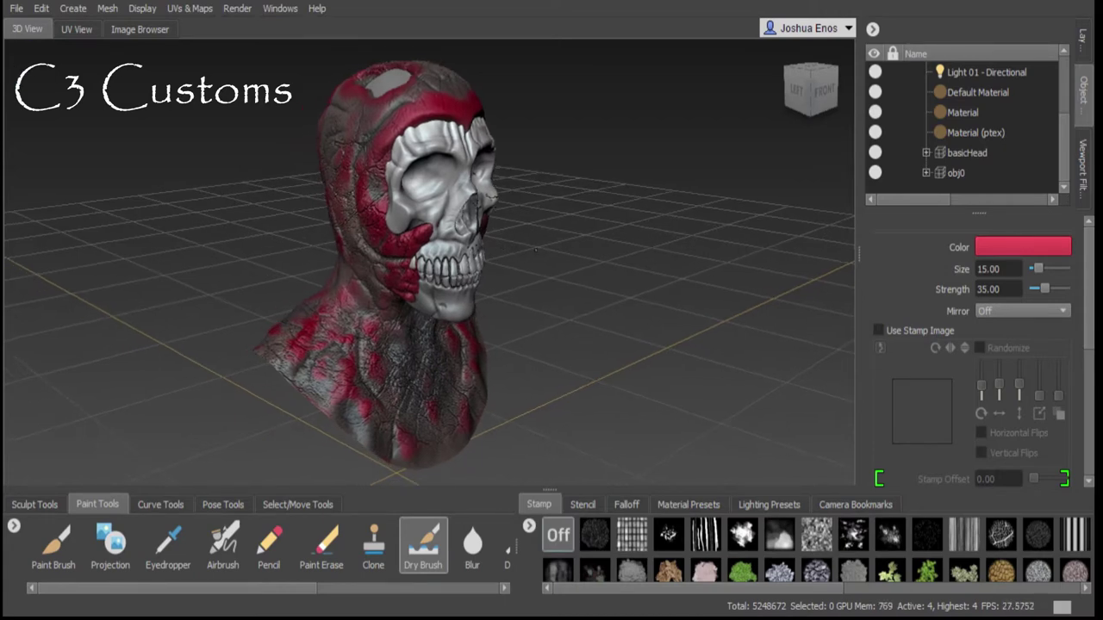
pyautogui.keyDown('alt'); pyautogui.moveTo(527, 247); pyautogui.dragTo(545, 248); pyautogui.keyUp('alt')
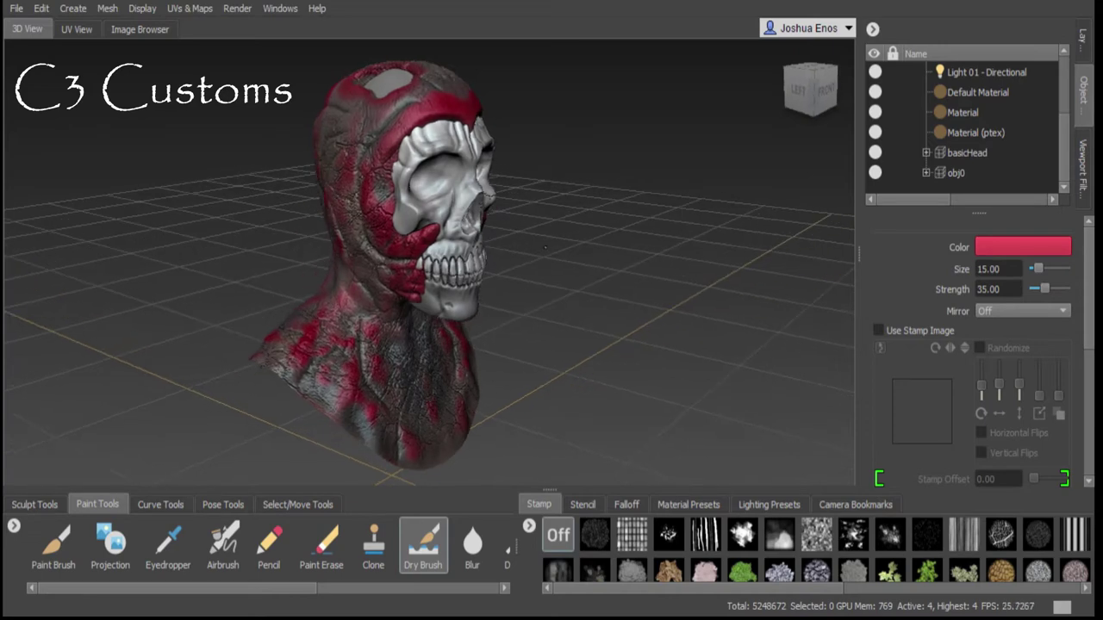